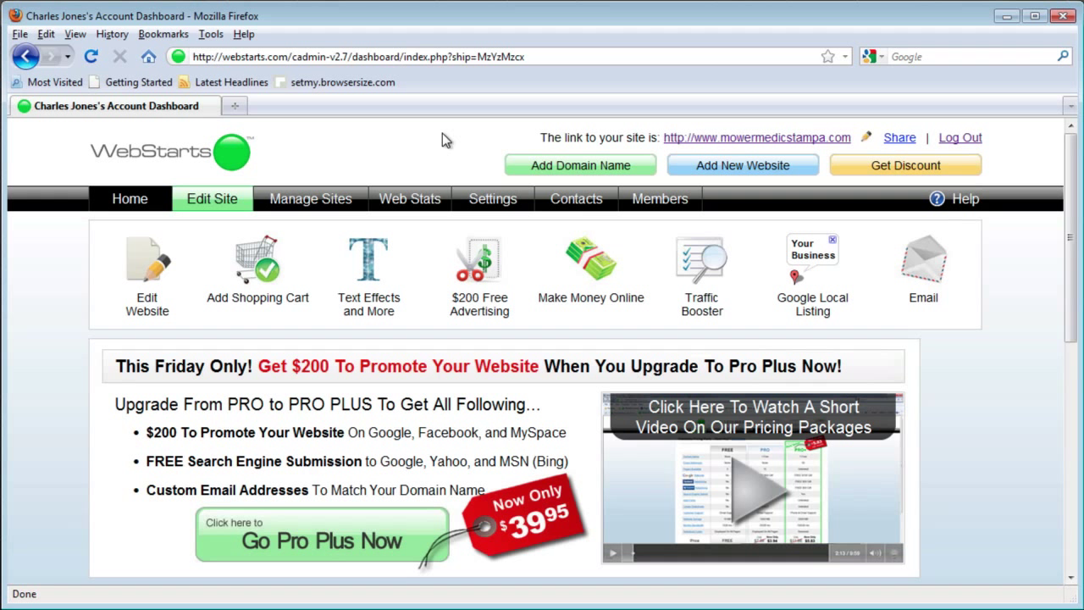
# Step: Load uploadthingy.com in a new Firefox tab beside the WebStarts dashboard
pyautogui.click(227, 105)
pyautogui.write('upl')
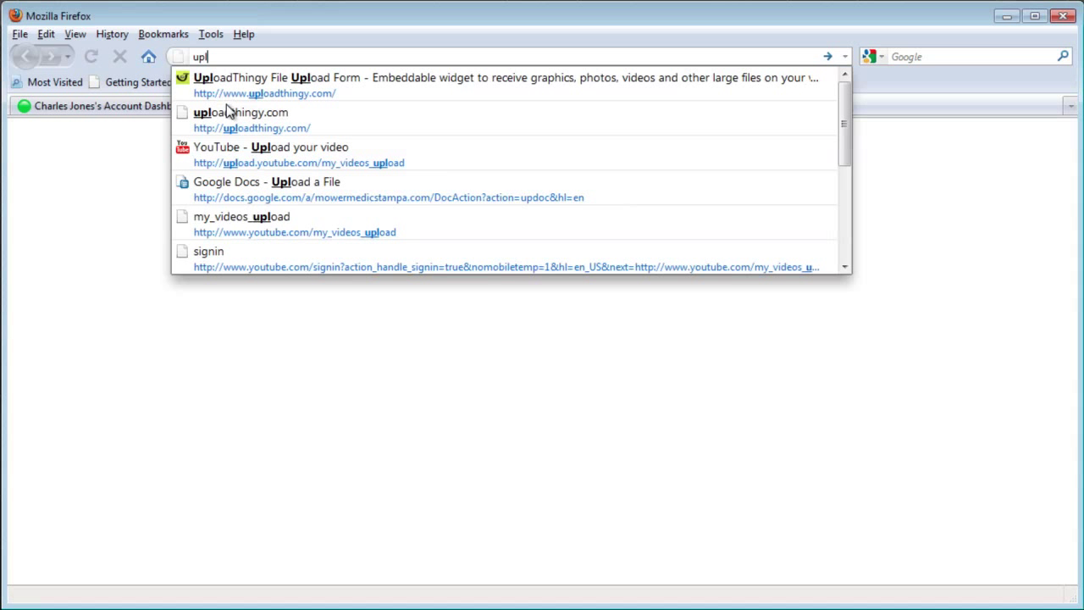
pyautogui.write('oadthingy.com')
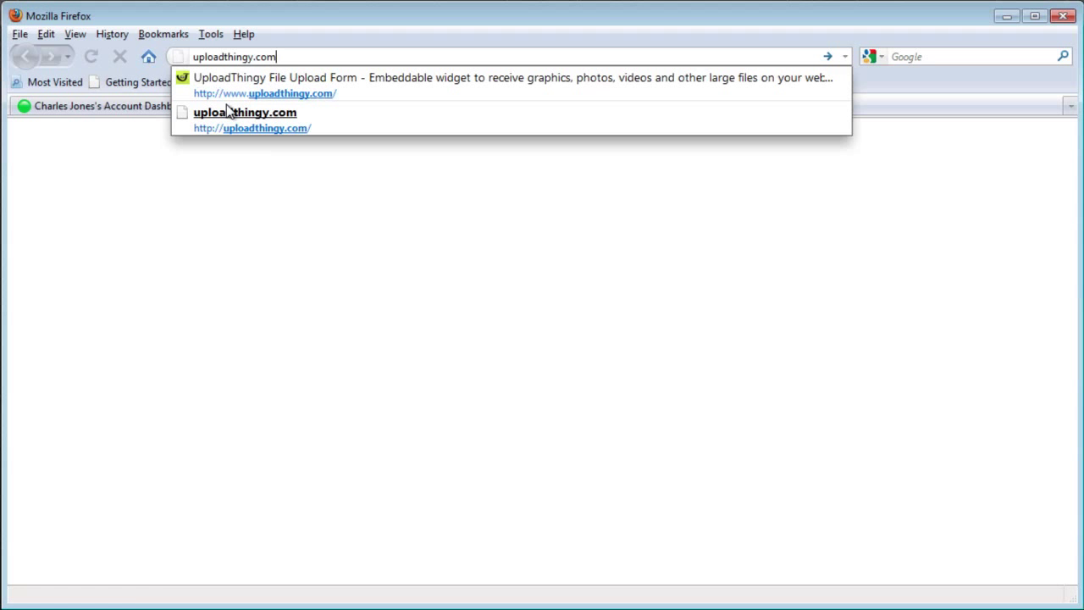
pyautogui.press('Return')
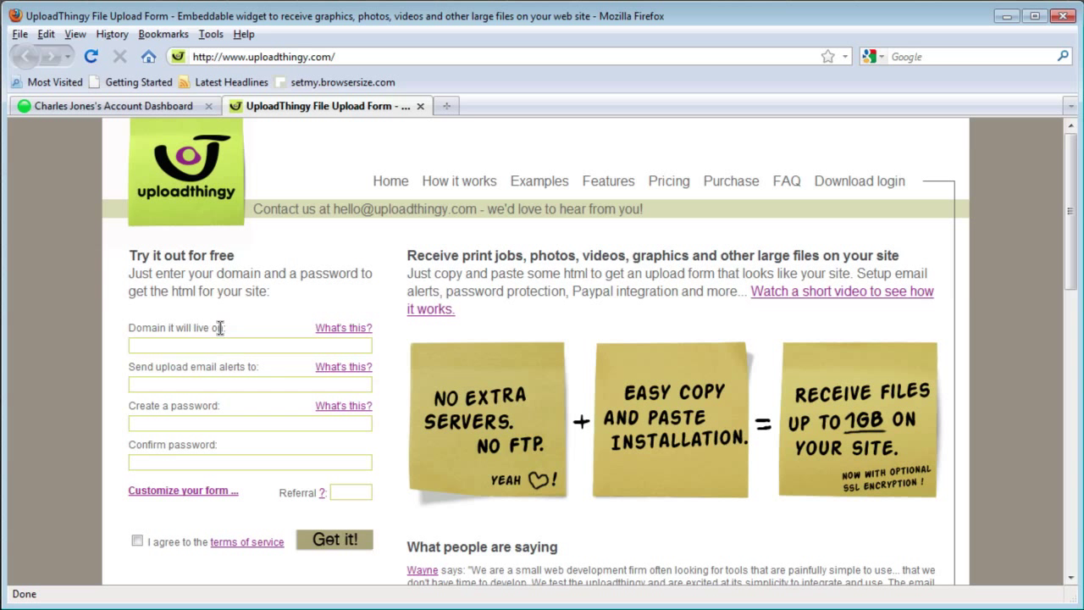
# Step: Copy the mowermedicstampa.com domain from the WebStarts dashboard into UploadThingy's domain field
pyautogui.click(150, 108)
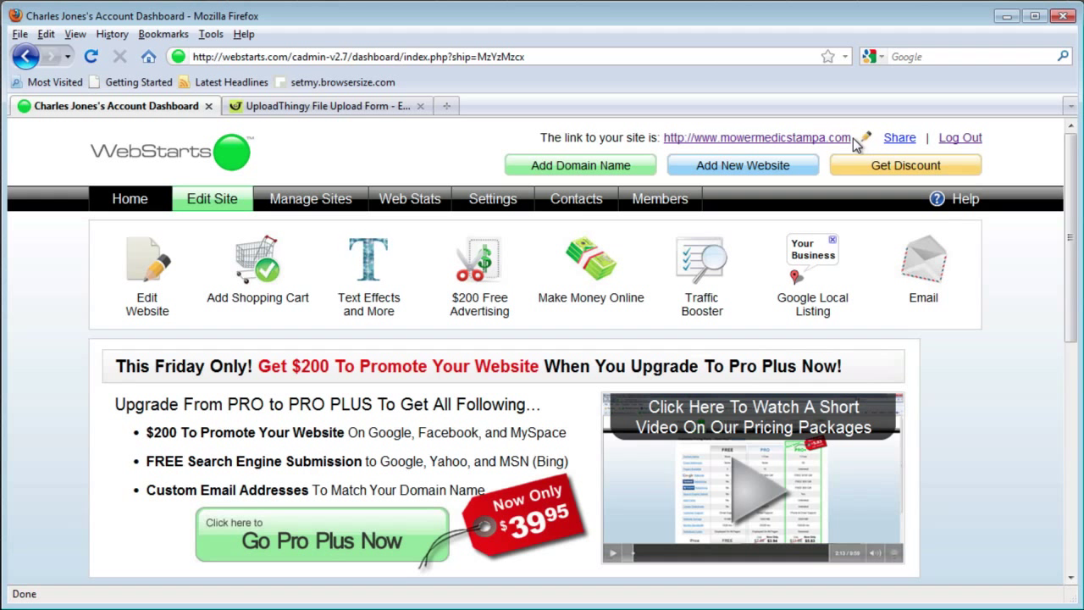
pyautogui.moveTo(853, 139); pyautogui.dragTo(723, 148)
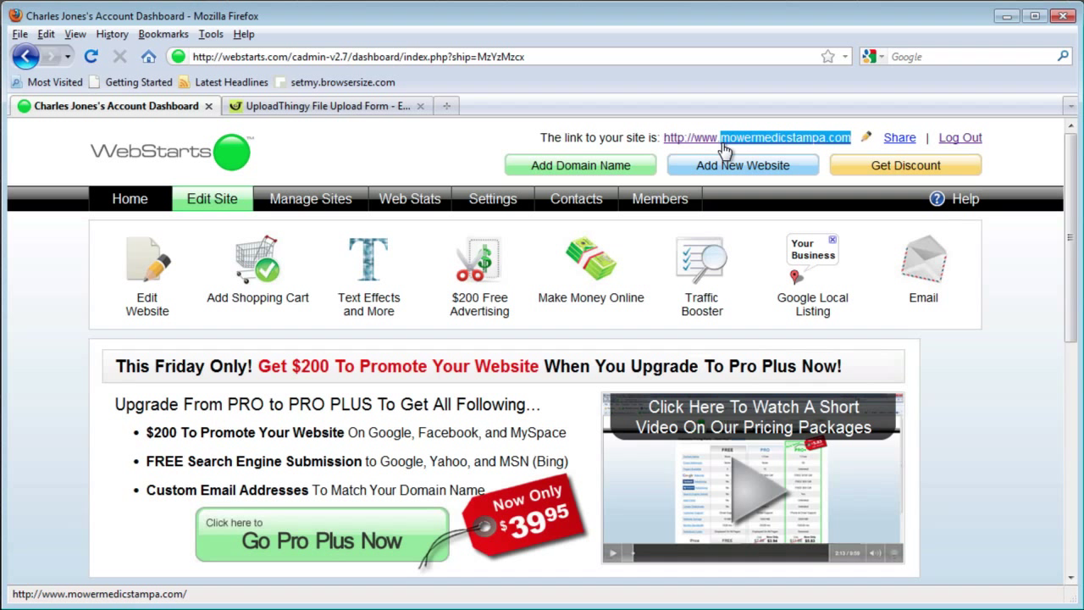
pyautogui.rightClick(744, 134)
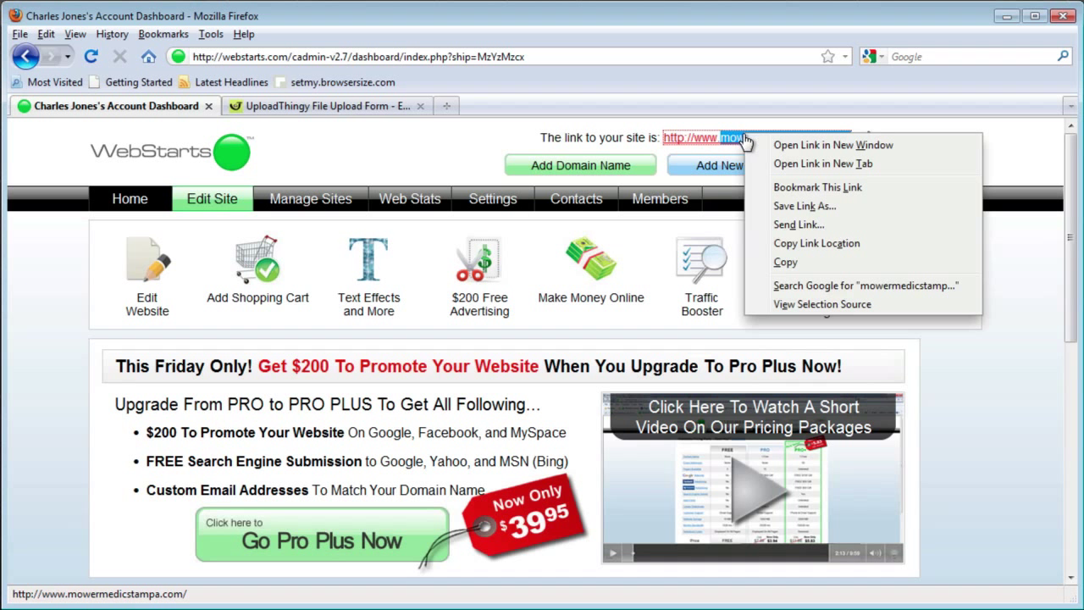
pyautogui.click(816, 243)
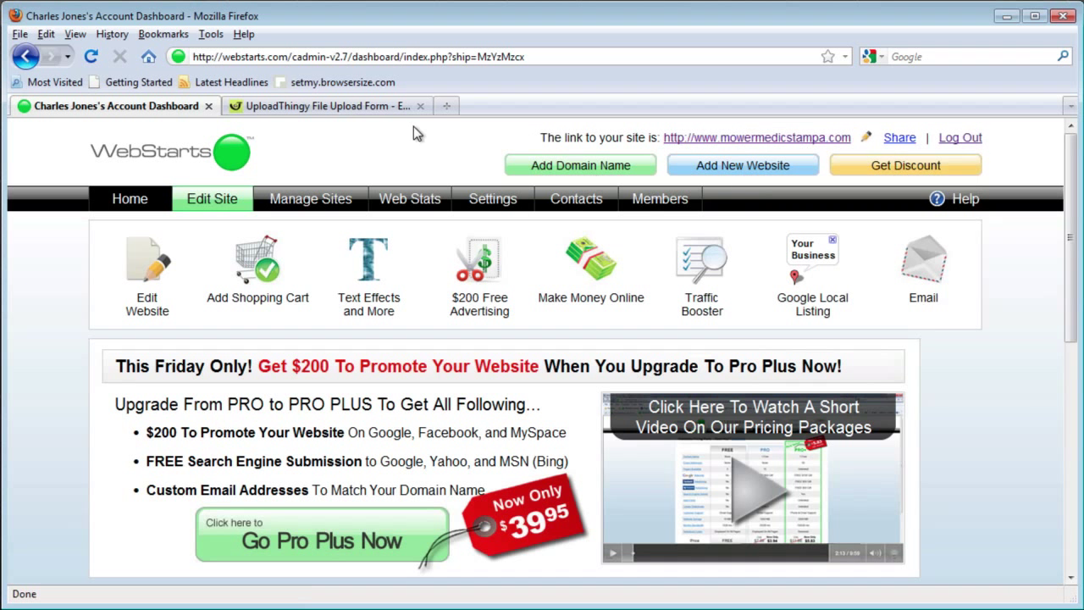
pyautogui.click(353, 108)
pyautogui.hotkey('ctrl', 'v')
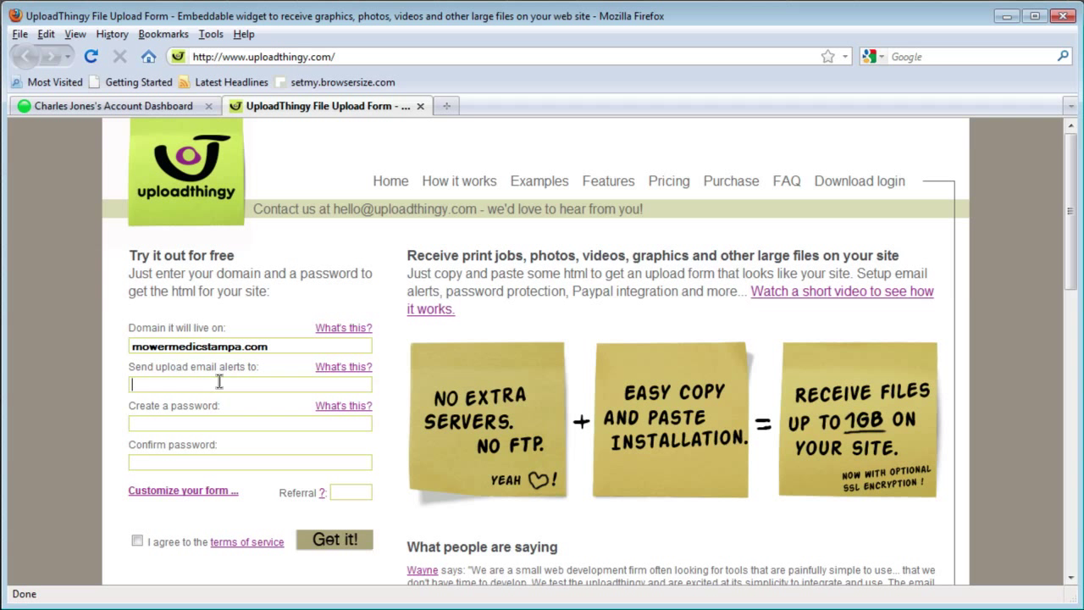
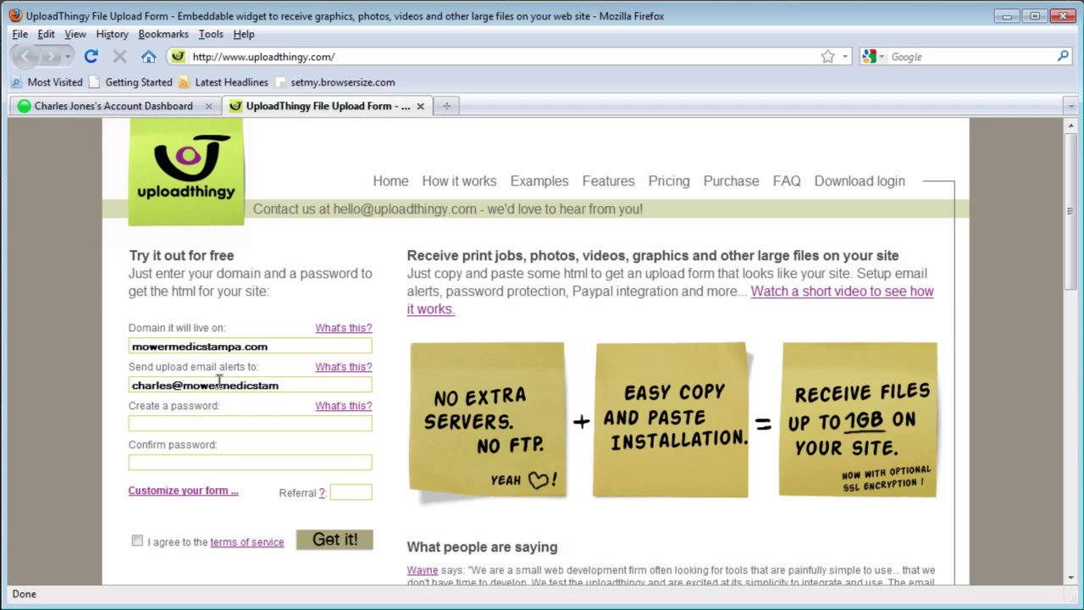
# Step: Enter the alert e-mail address, the password and its confirmation, and agree to the terms
pyautogui.press('Tab')
pyautogui.write('•••••••••')
pyautogui.click(208, 455)
pyautogui.write('•••••••••')
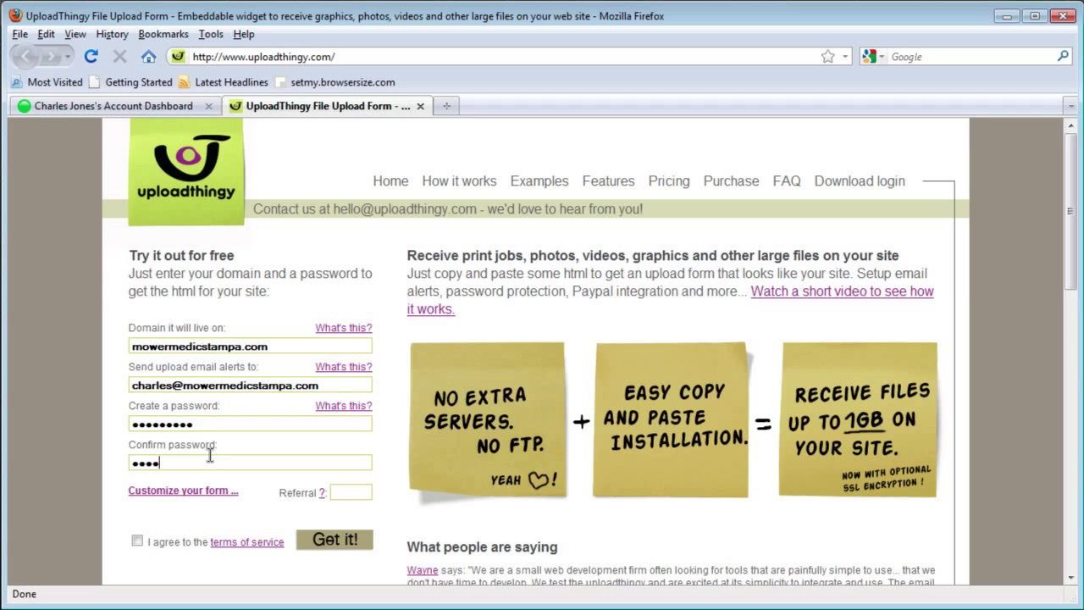
pyautogui.click(138, 543)
# Step: Submit the sign-up form and select all of the generated widget HTML code
pyautogui.click(311, 539)
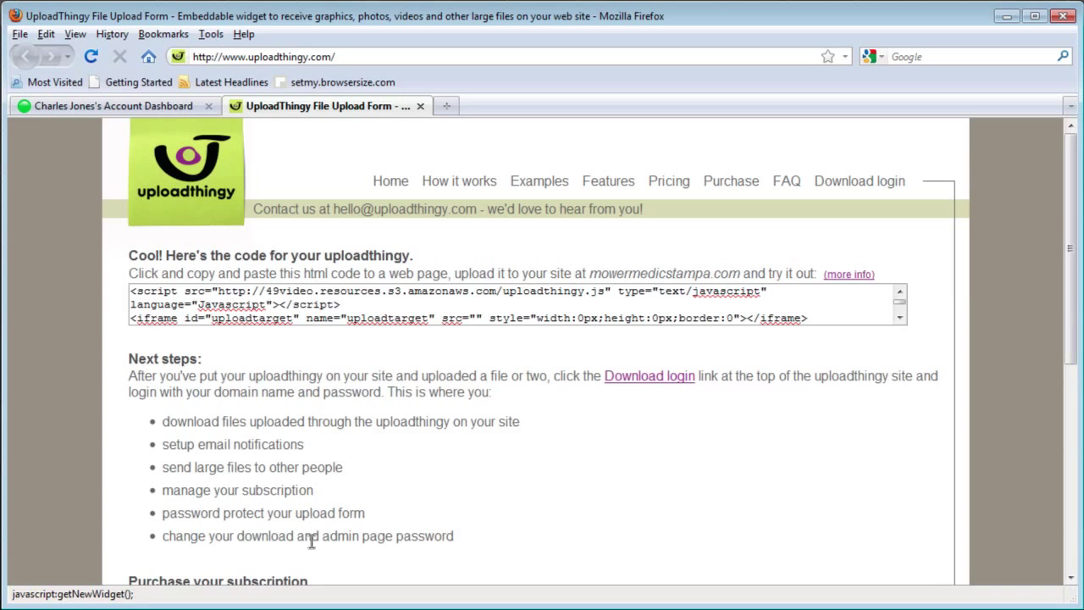
pyautogui.scroll(-1, 326, 501)
pyautogui.scroll(1, 326, 501)
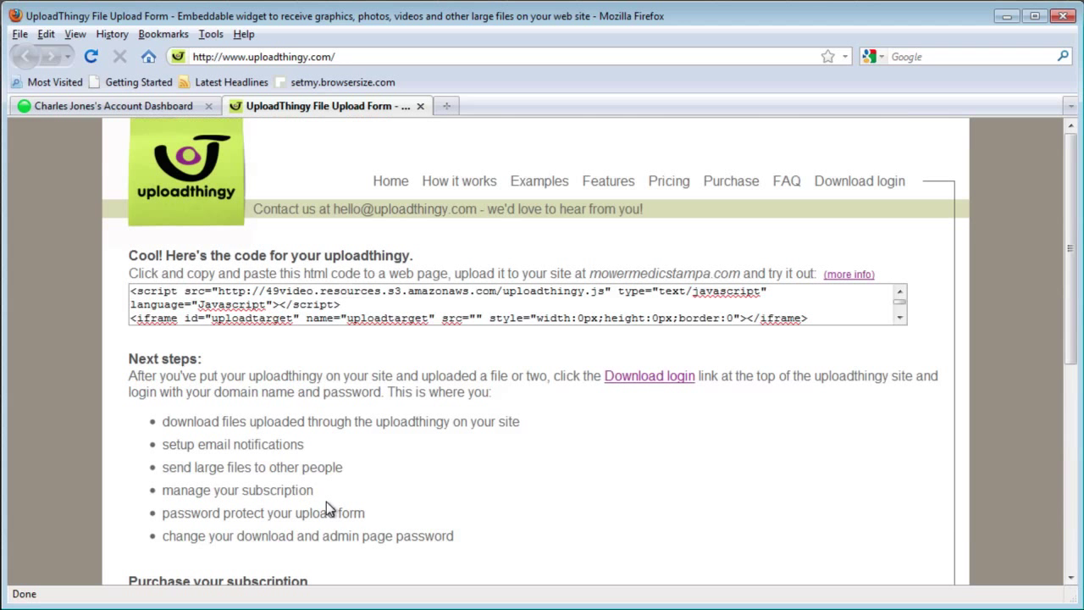
pyautogui.click(335, 313)
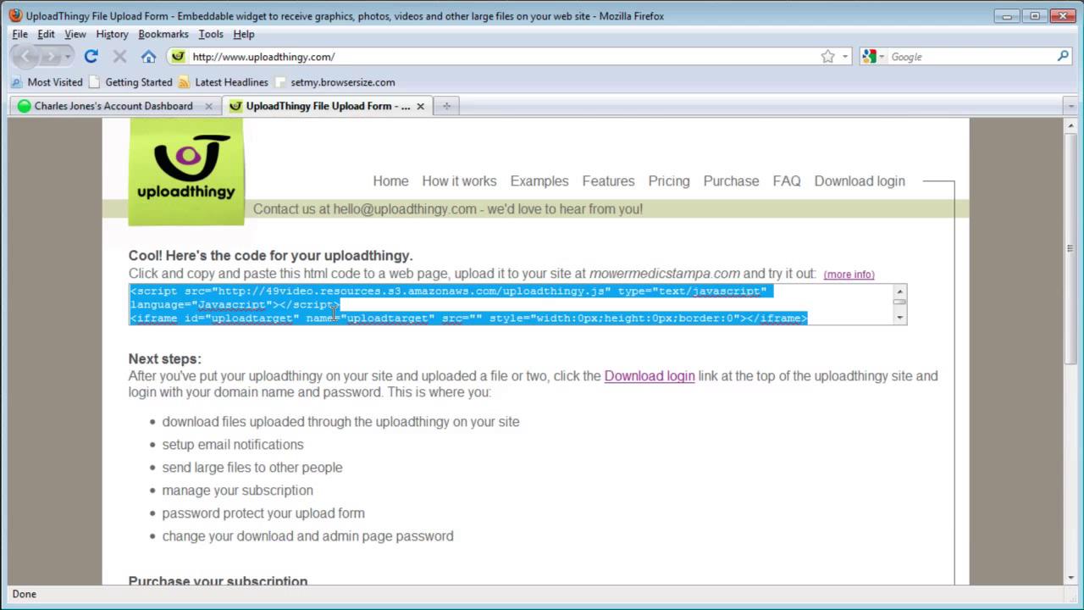
# Step: Copy the widget code and return to the WebStarts dashboard
pyautogui.scroll(-3, 334, 313)
pyautogui.rightClick(334, 313)
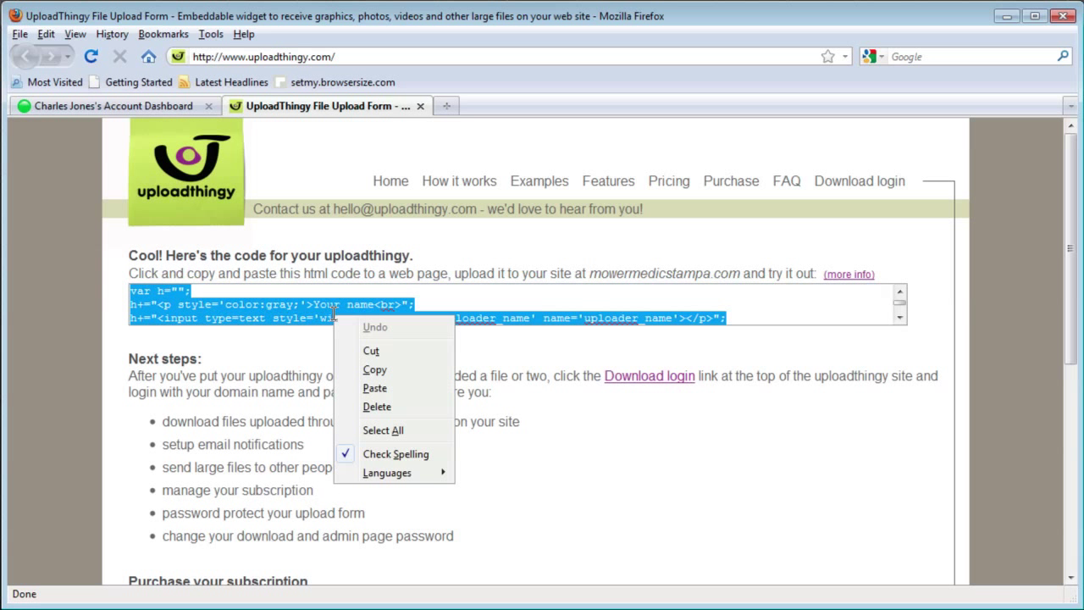
pyautogui.click(369, 370)
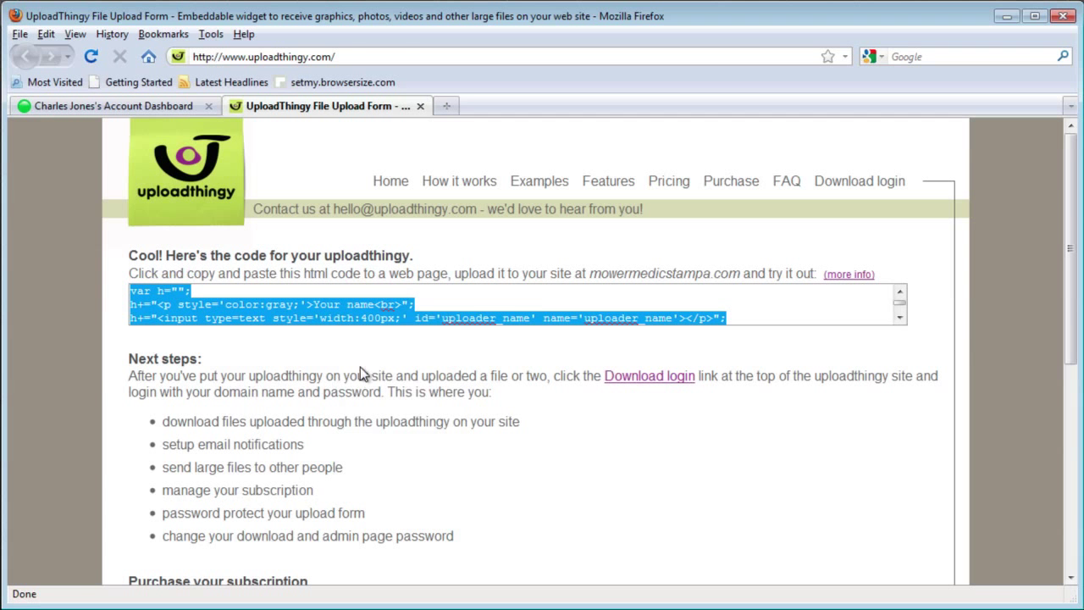
pyautogui.click(142, 107)
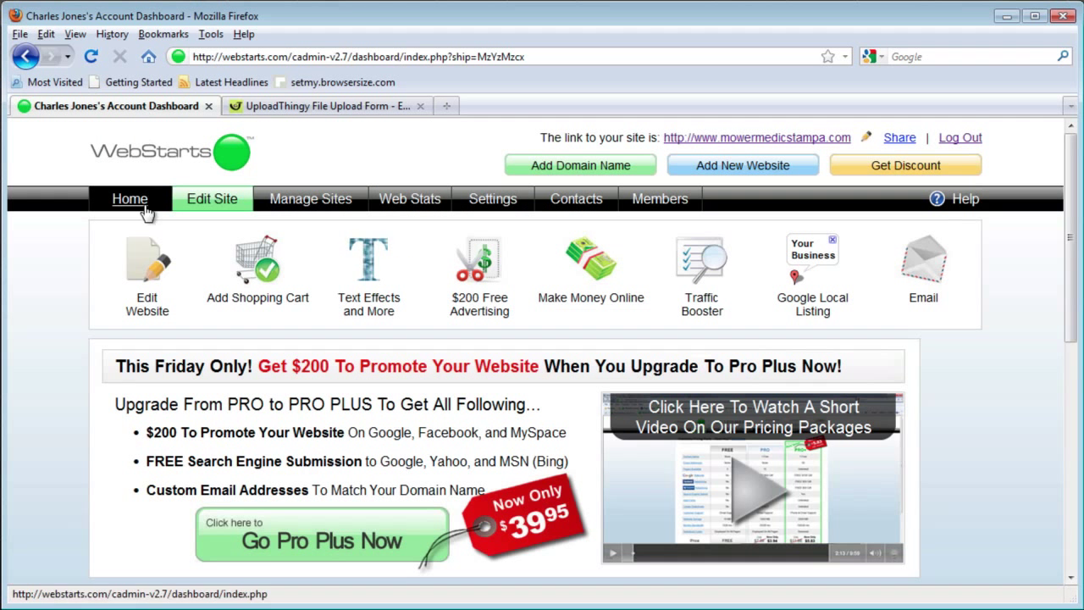
# Step: Open the Translation page in the WebStarts editor
pyautogui.click(129, 268)
pyautogui.scroll(5, 126, 257)
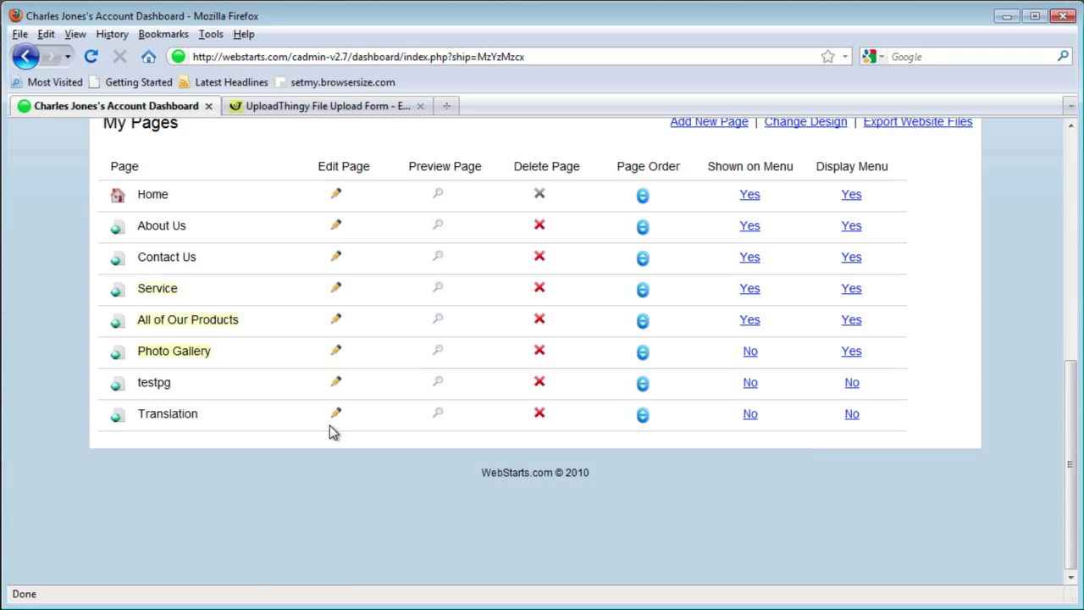
pyautogui.click(335, 414)
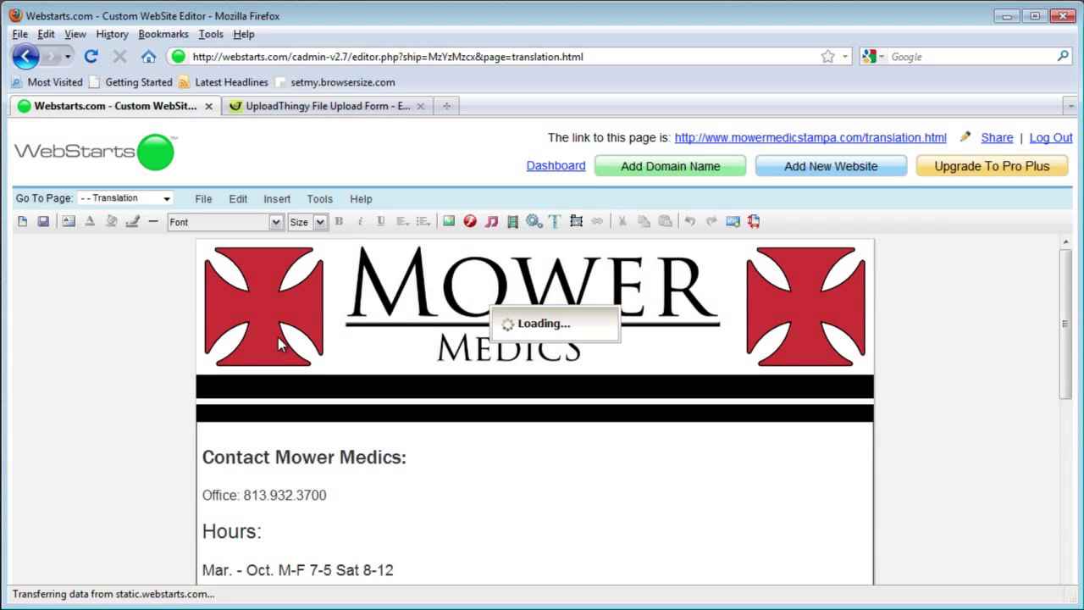
pyautogui.scroll(-5, 280, 343)
pyautogui.scroll(-5, 279, 340)
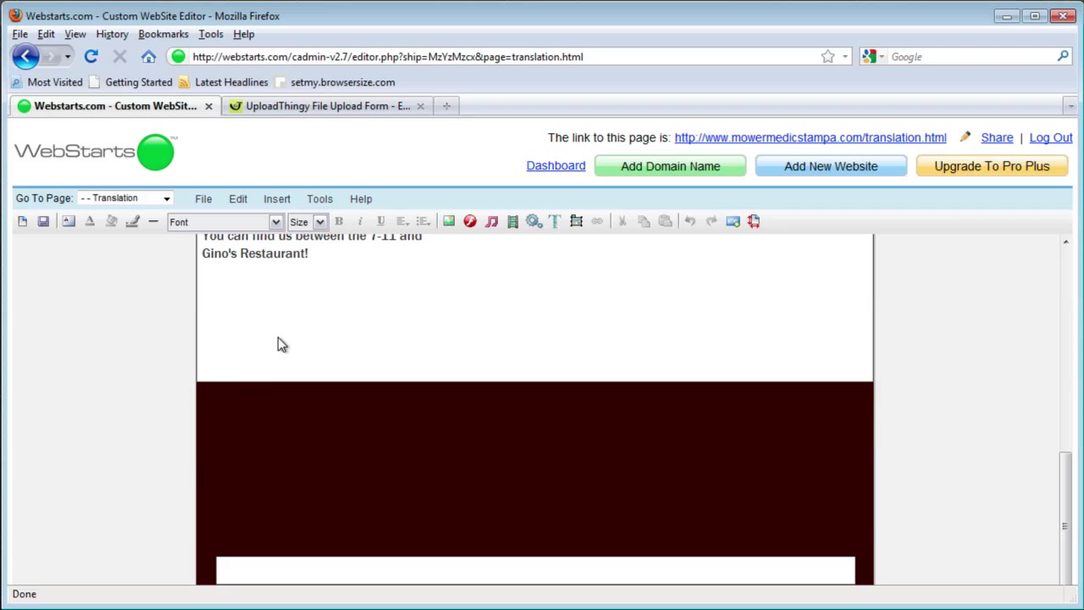
# Step: Insert a custom HTML code block and paste the UploadThingy widget code into it
pyautogui.click(276, 199)
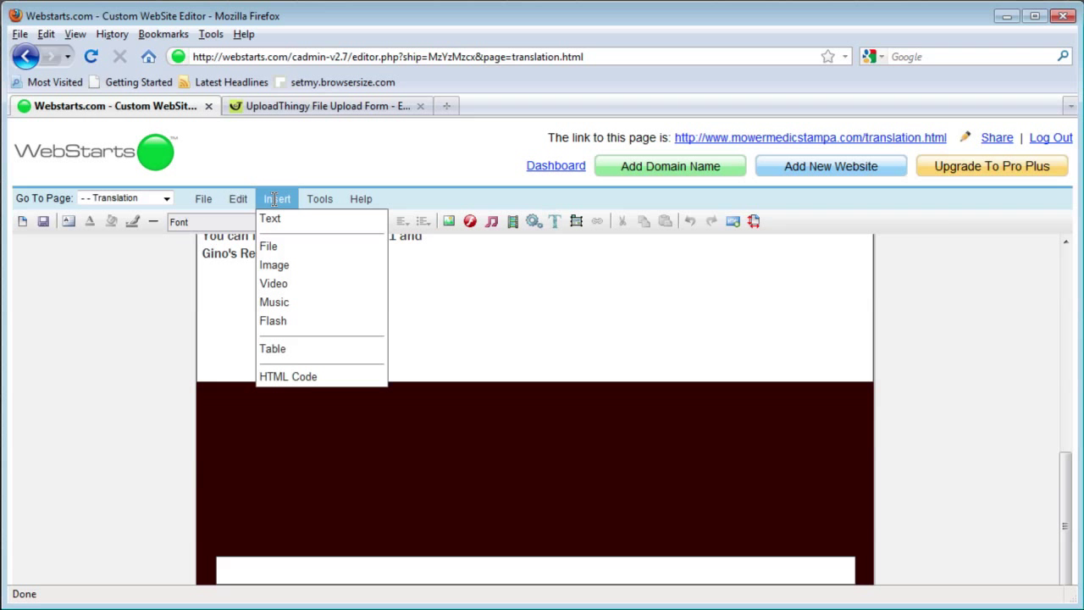
pyautogui.click(282, 377)
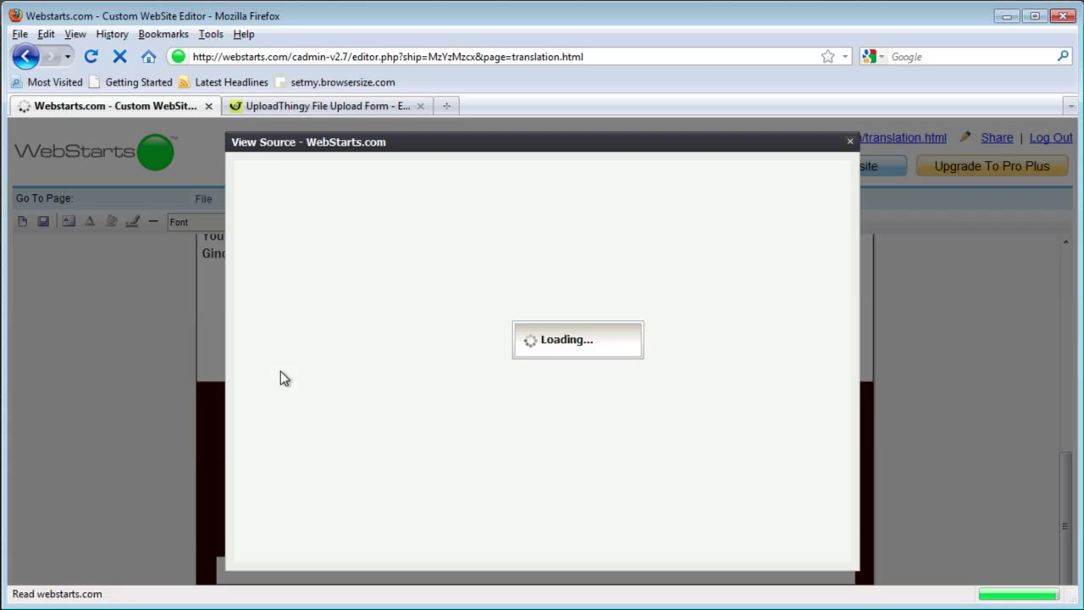
pyautogui.click(464, 209)
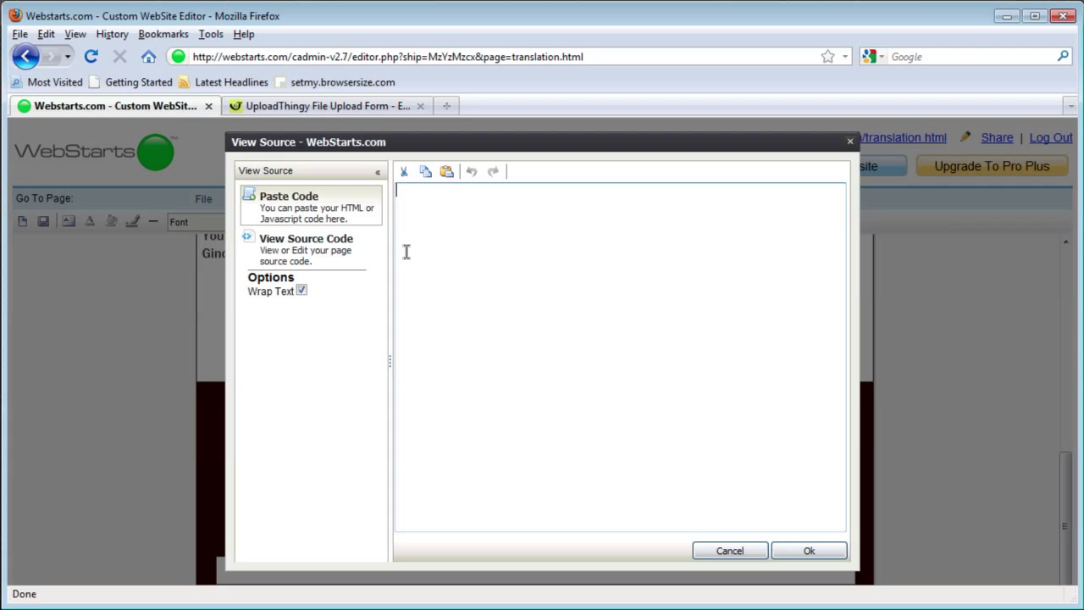
pyautogui.rightClick(464, 269)
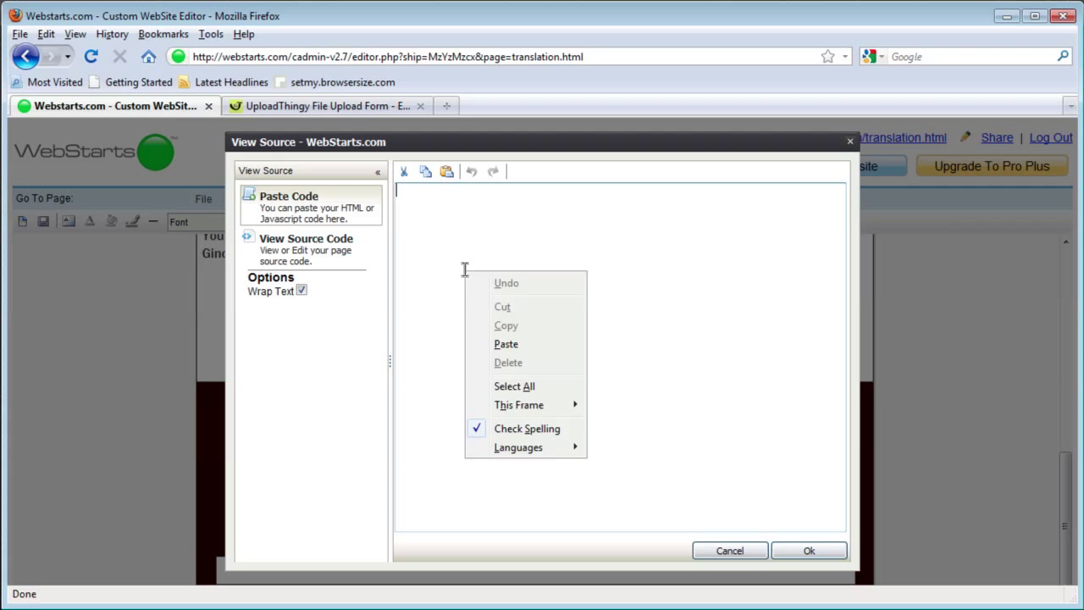
pyautogui.click(505, 344)
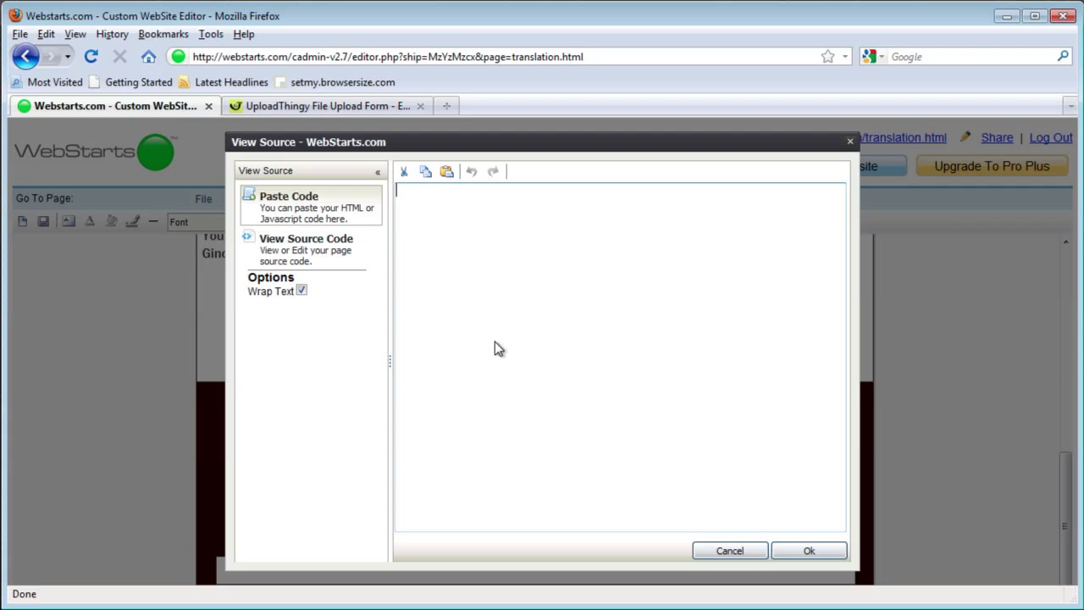
# Step: Place the UploadThingy block on the page, widen it and move it beneath the address text
pyautogui.click(800, 551)
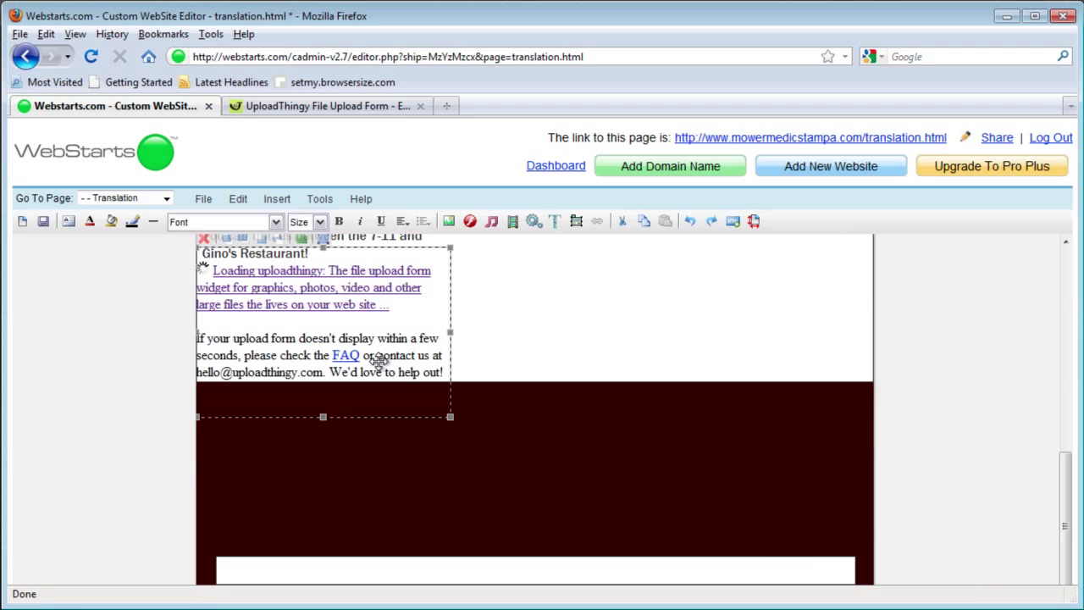
pyautogui.moveTo(448, 416); pyautogui.dragTo(699, 507)
pyautogui.moveTo(534, 427); pyautogui.dragTo(666, 418)
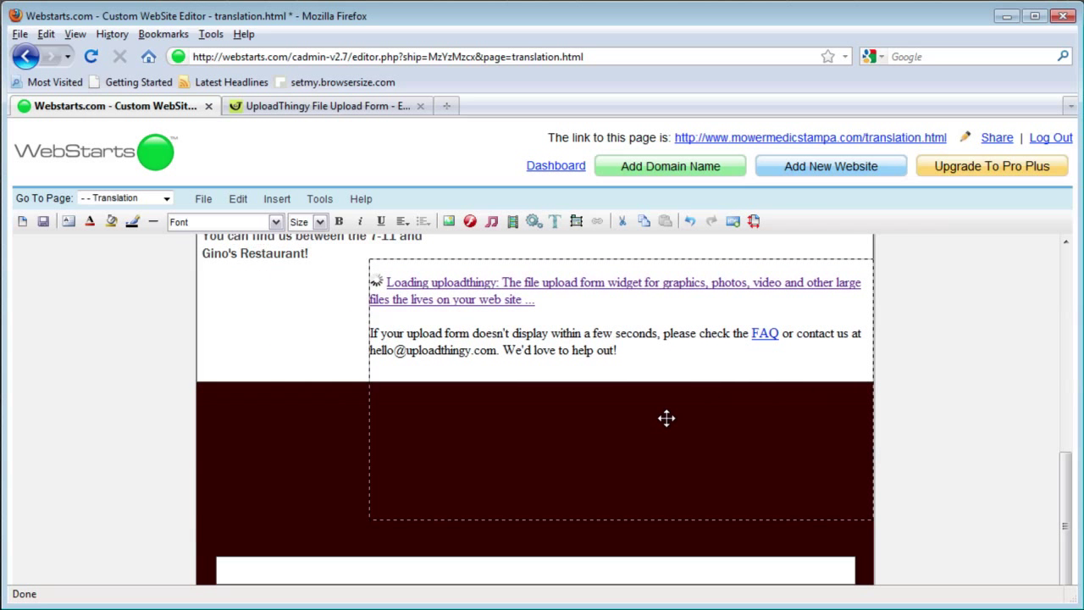
pyautogui.moveTo(621, 473); pyautogui.dragTo(620, 383)
# Step: Save the Translation page, declining to tell friends about the changes
pyautogui.scroll(5, 621, 383)
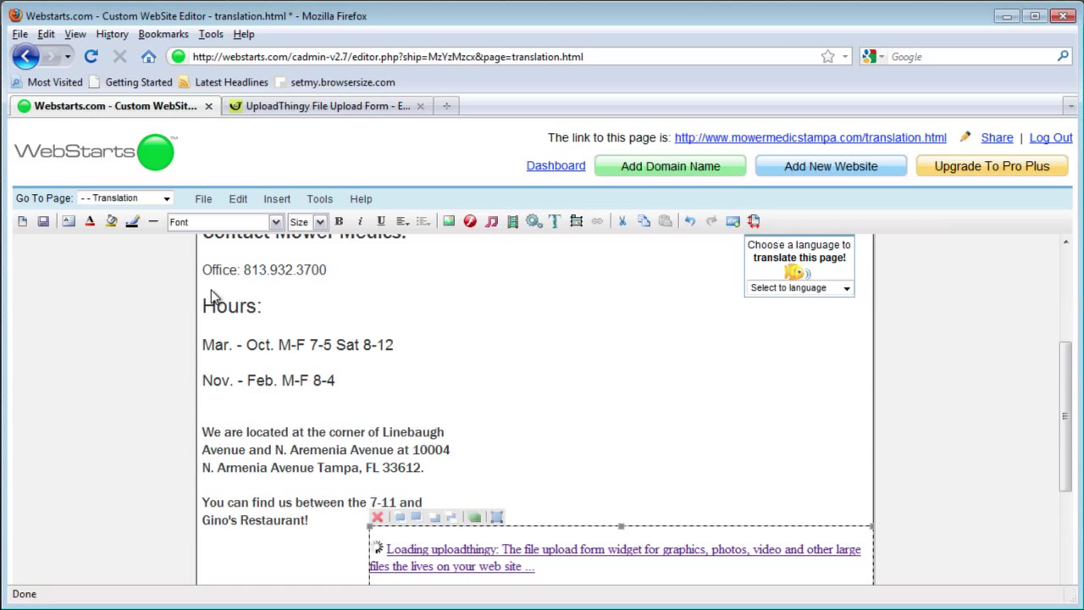
pyautogui.click(43, 223)
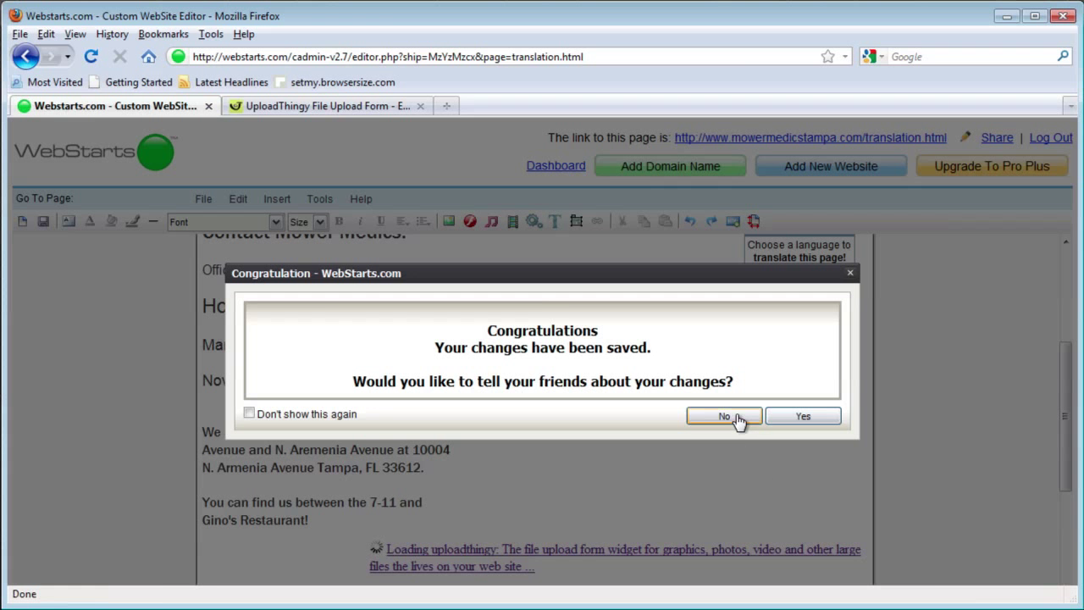
pyautogui.click(736, 416)
# Step: On the live translation page, enter the sender's name, contact e-mail and message 'this is a file for you'
pyautogui.click(754, 140)
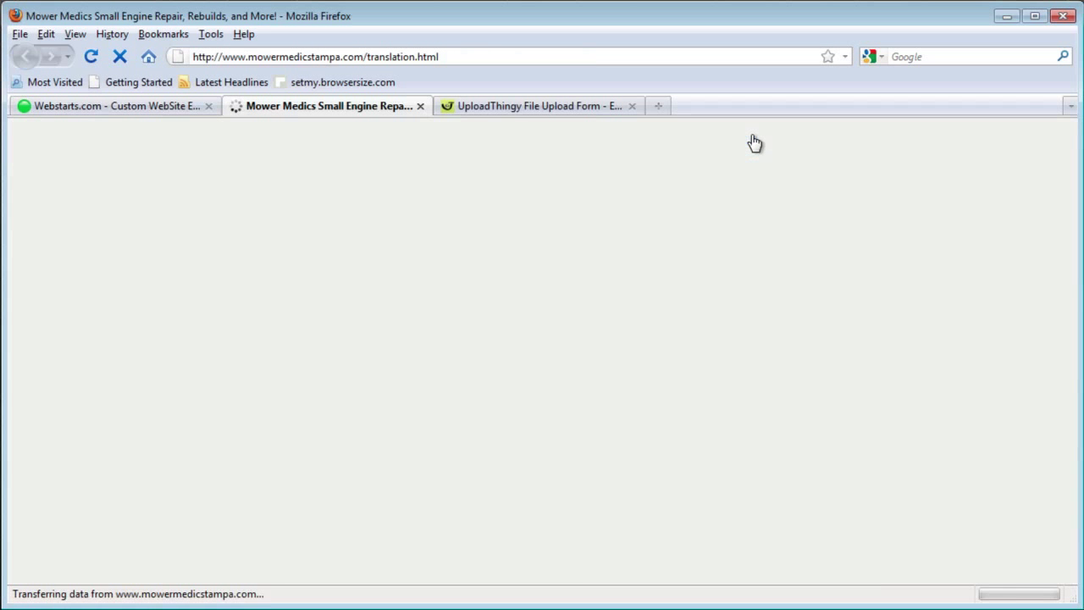
pyautogui.scroll(-10, 367, 315)
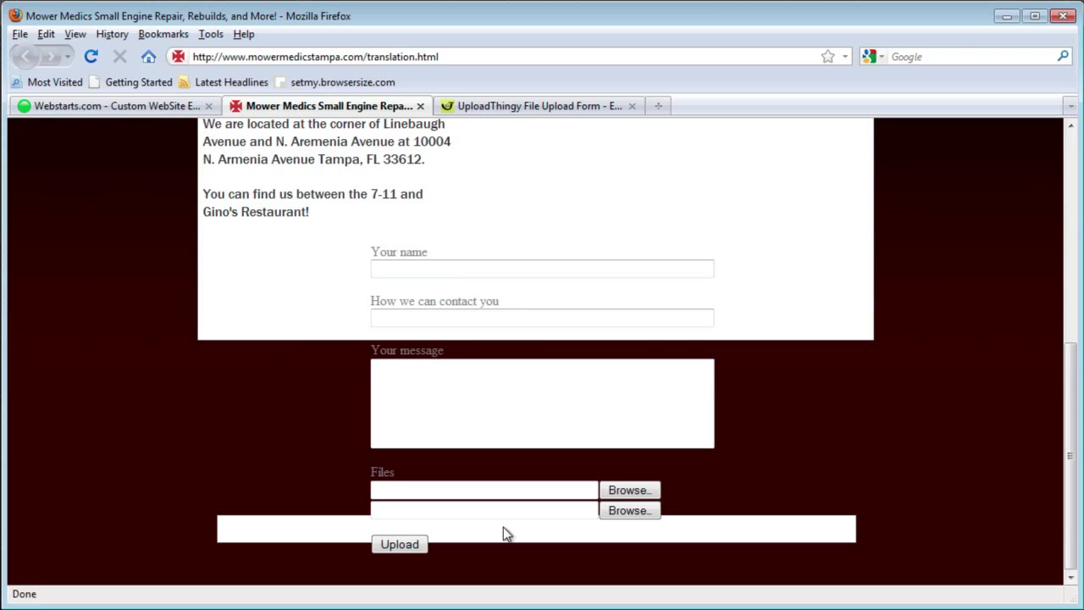
pyautogui.click(526, 267)
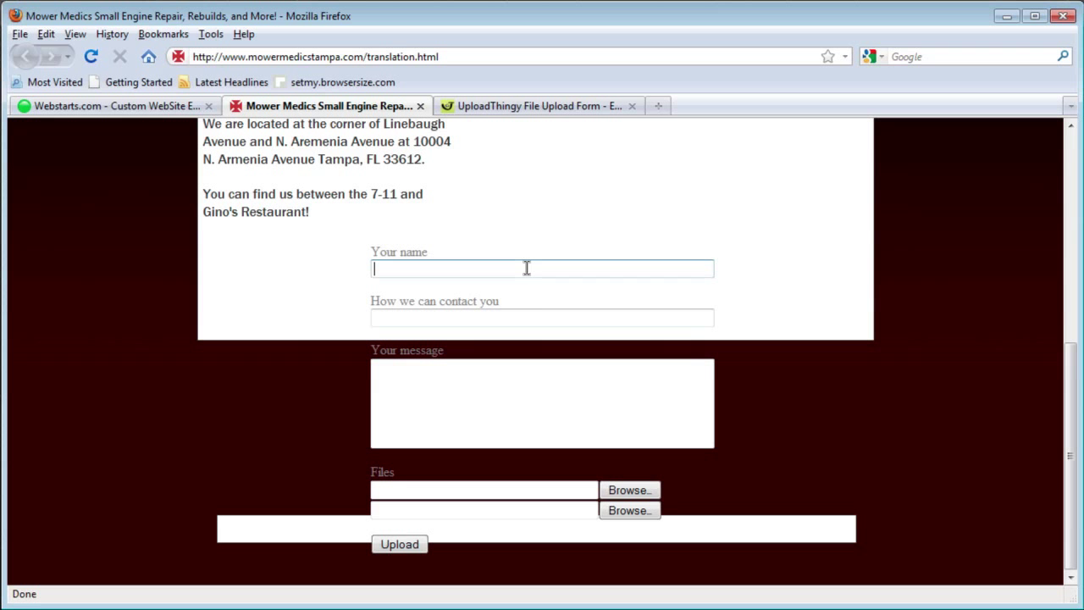
pyautogui.write('Dayne')
pyautogui.press('Tab')
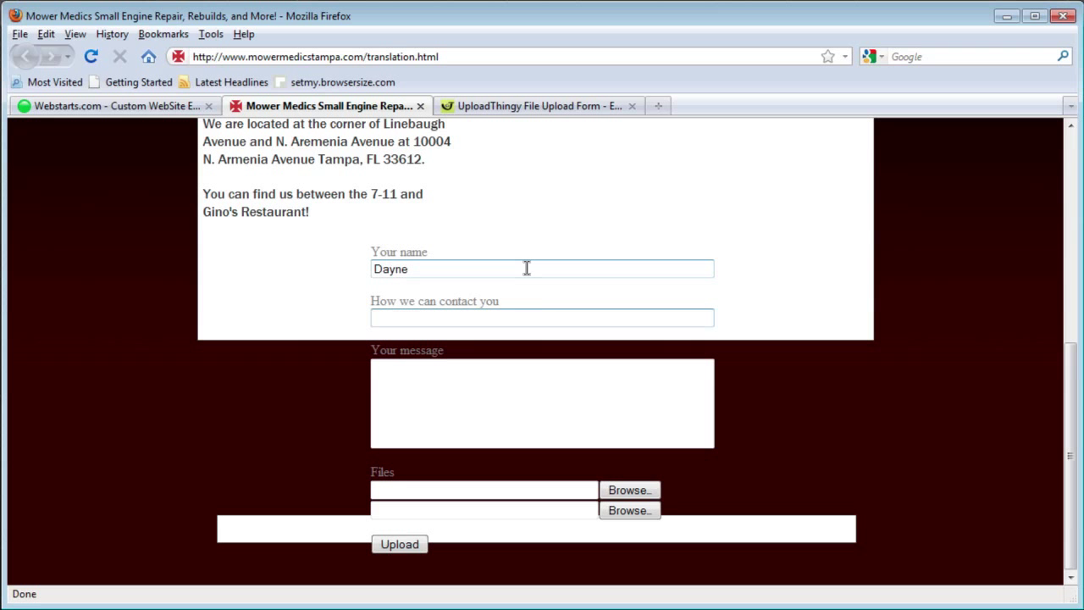
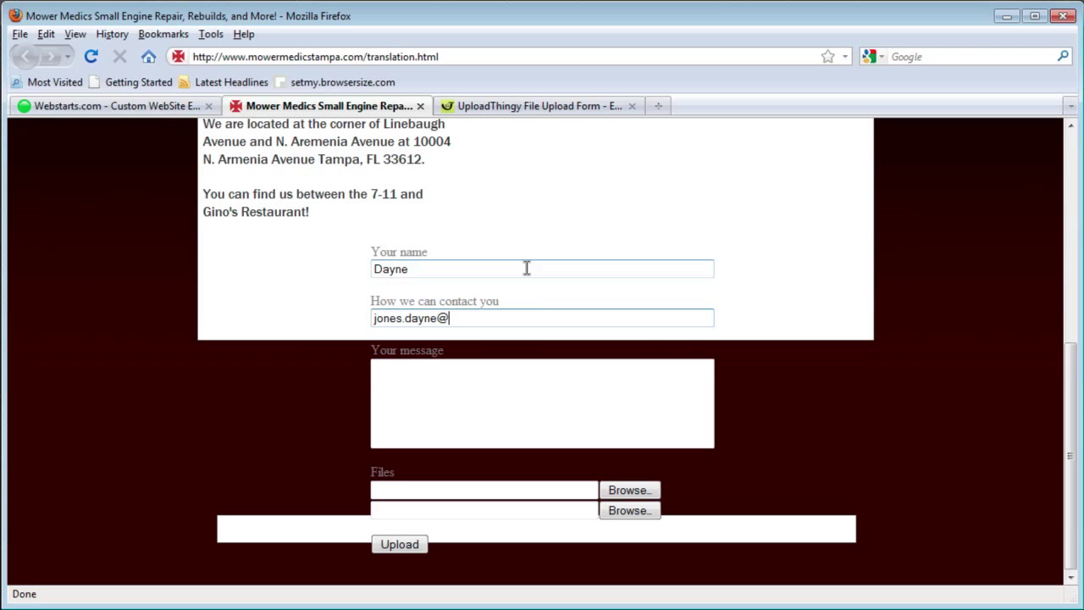
pyautogui.press('Tab')
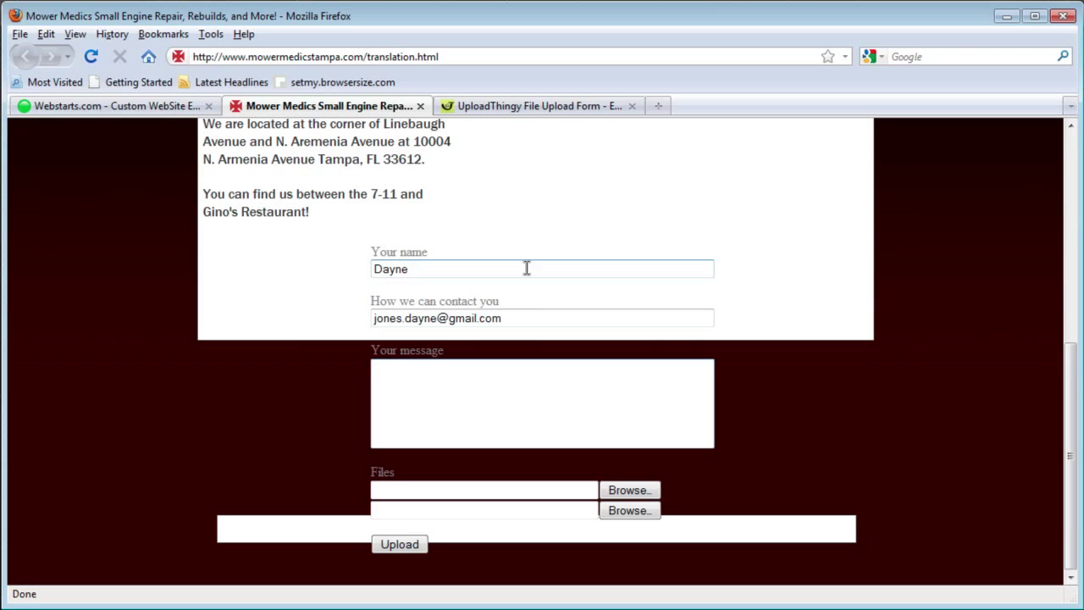
pyautogui.write('this is a file for you')
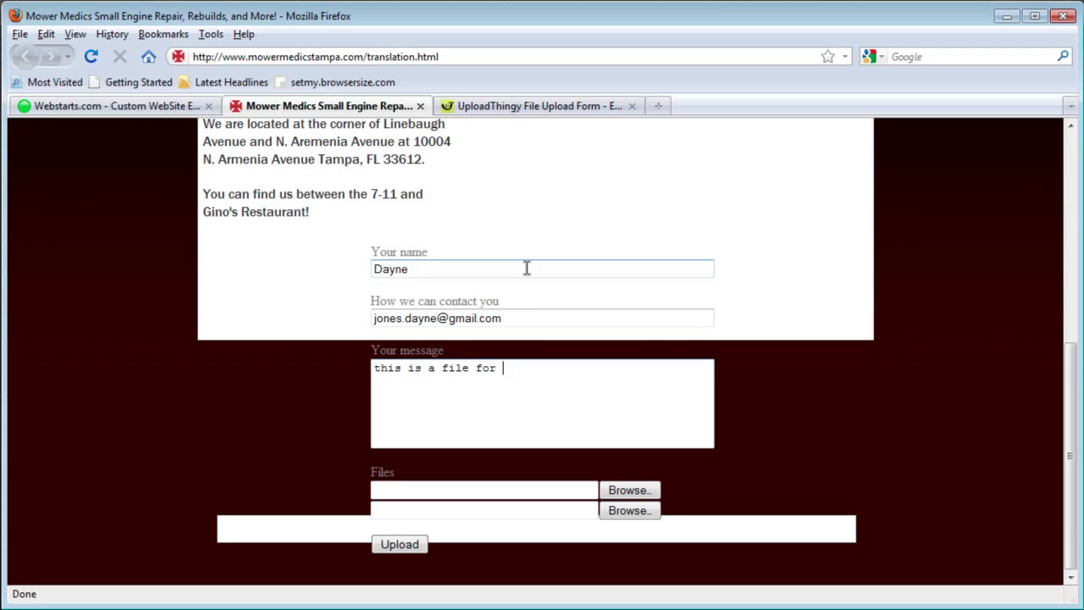
# Step: Attach the image 494204.jpg and upload it
pyautogui.click(632, 494)
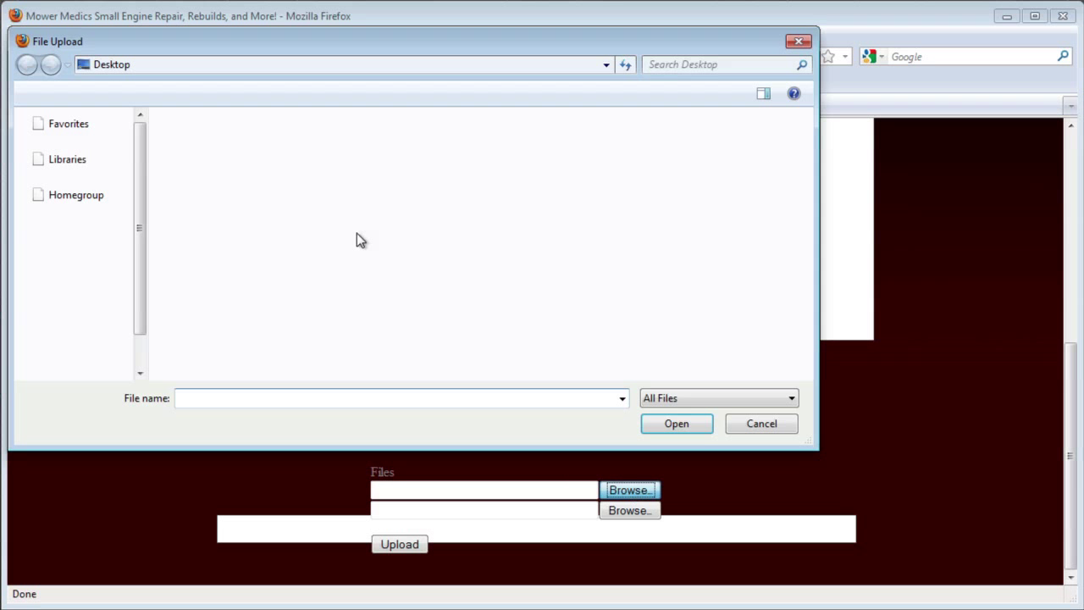
pyautogui.click(259, 240)
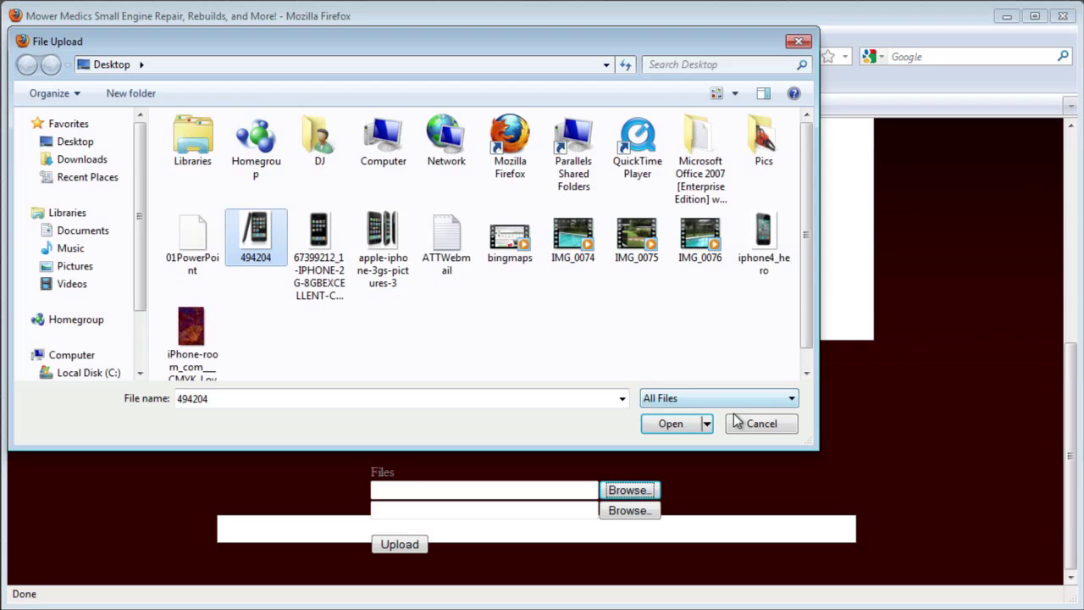
pyautogui.click(673, 424)
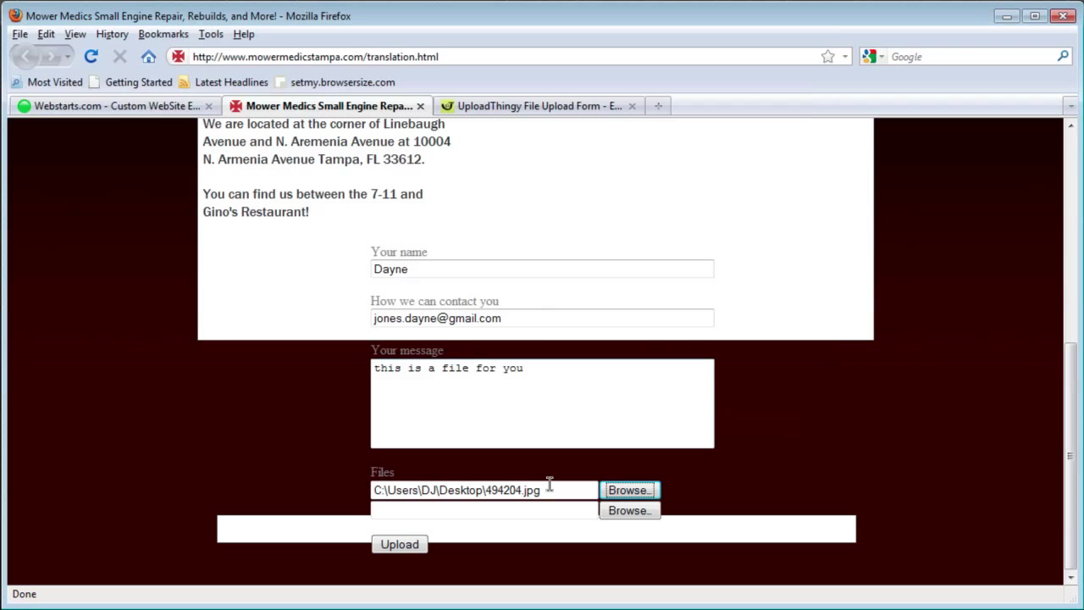
pyautogui.click(402, 542)
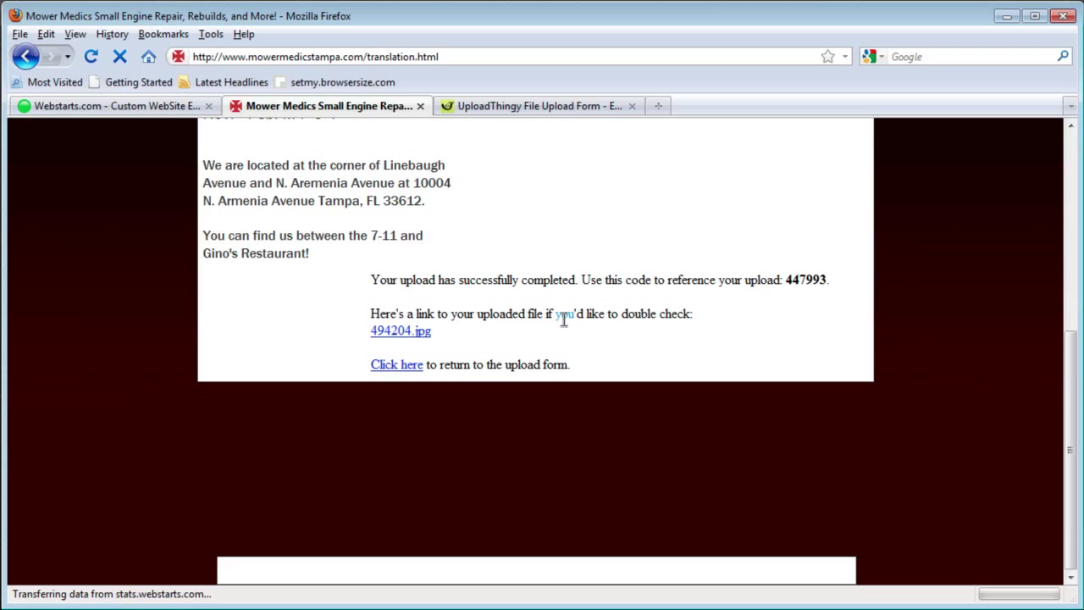
# Step: Go back to the UploadThingy code page and follow the Download login link
pyautogui.click(502, 108)
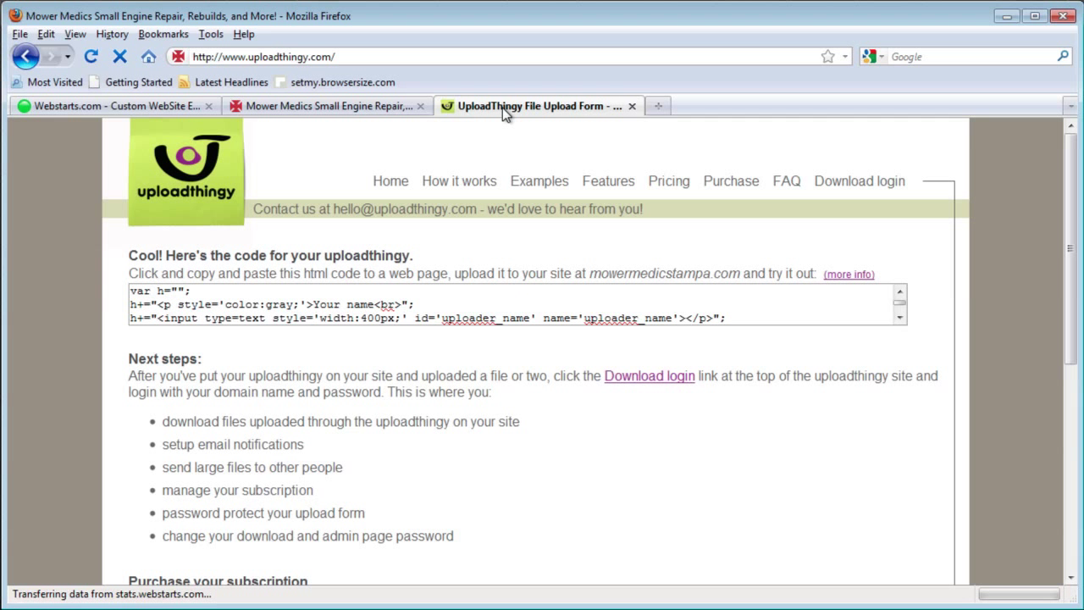
pyautogui.click(371, 412)
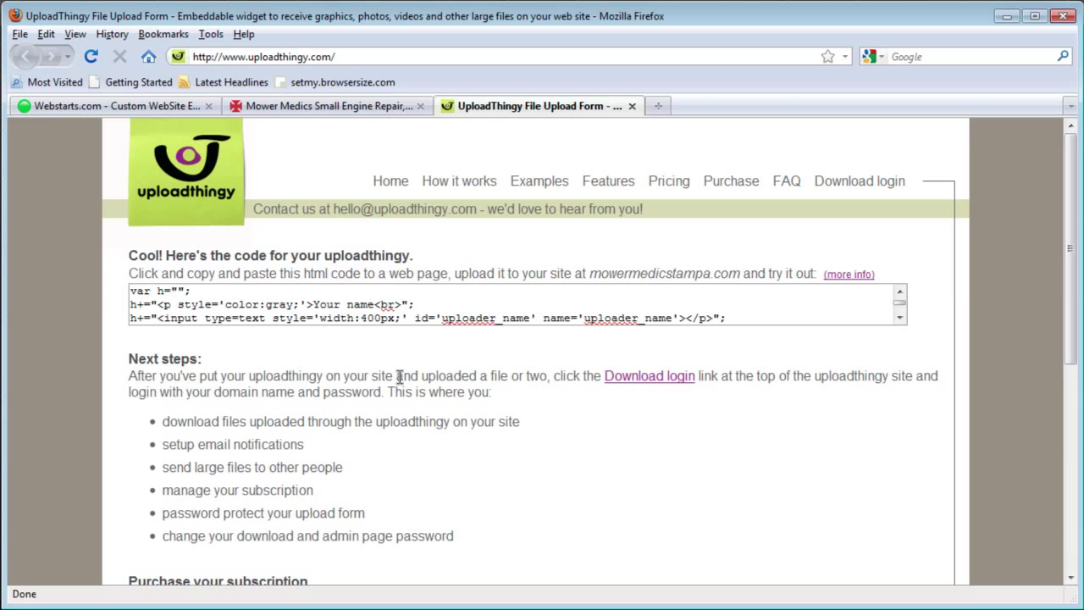
pyautogui.click(645, 378)
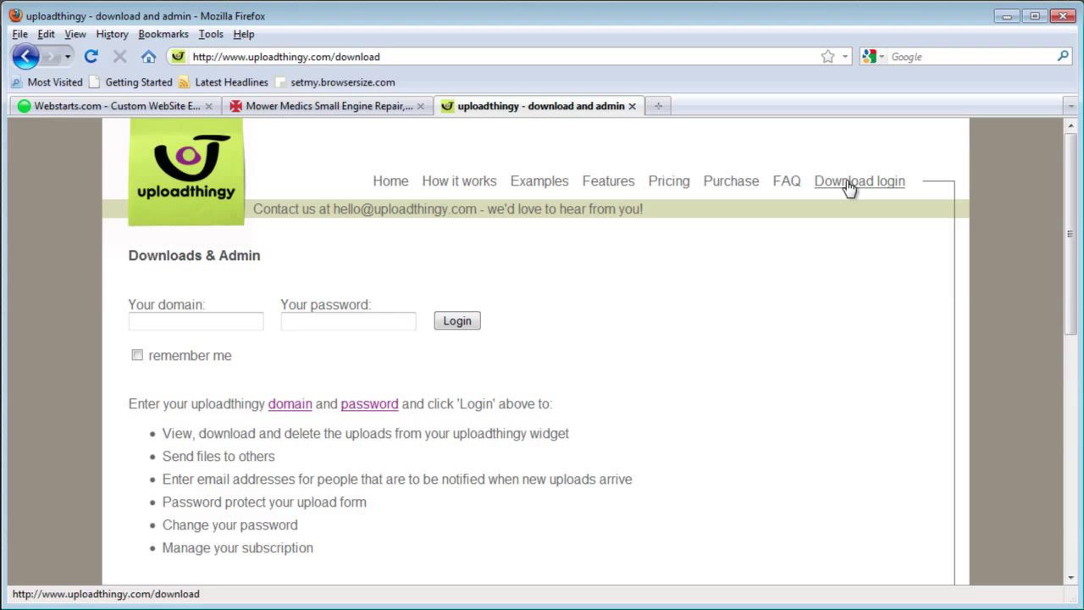
pyautogui.scroll(-7, 788, 313)
pyautogui.scroll(7, 787, 313)
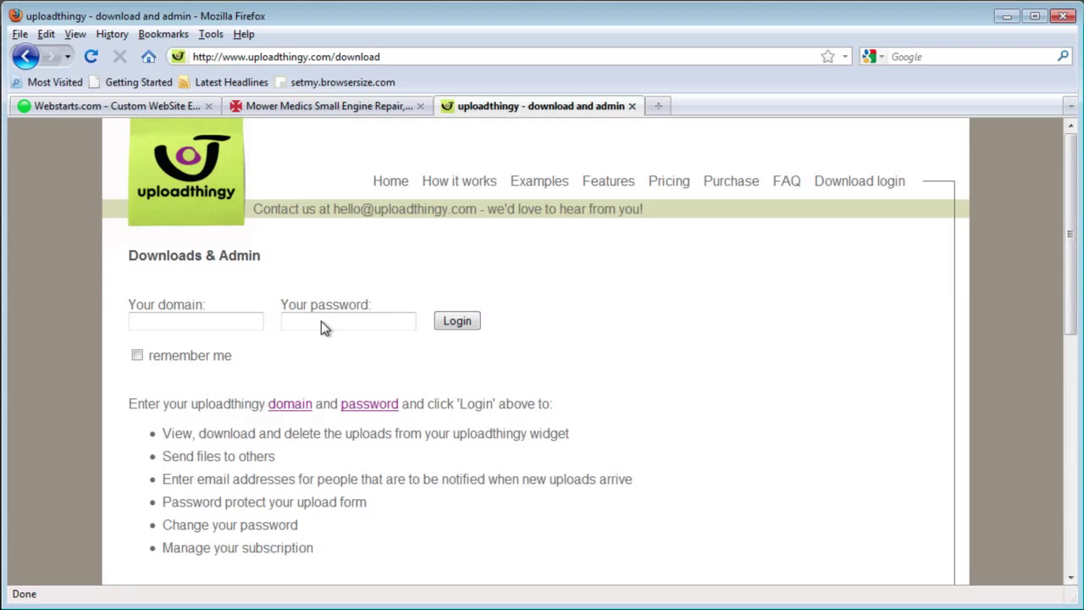
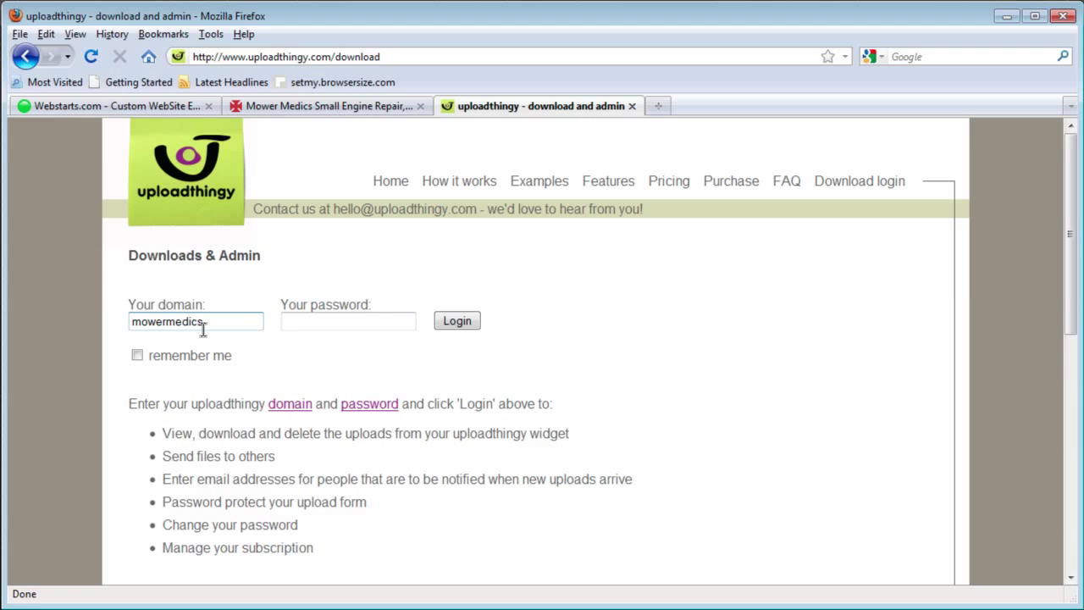
# Step: Log in to uploadthingy as mowermedicstampa.com with the site password and 'remember me' ticked
pyautogui.write('tampa.com')
pyautogui.press('Tab')
pyautogui.write('*****')
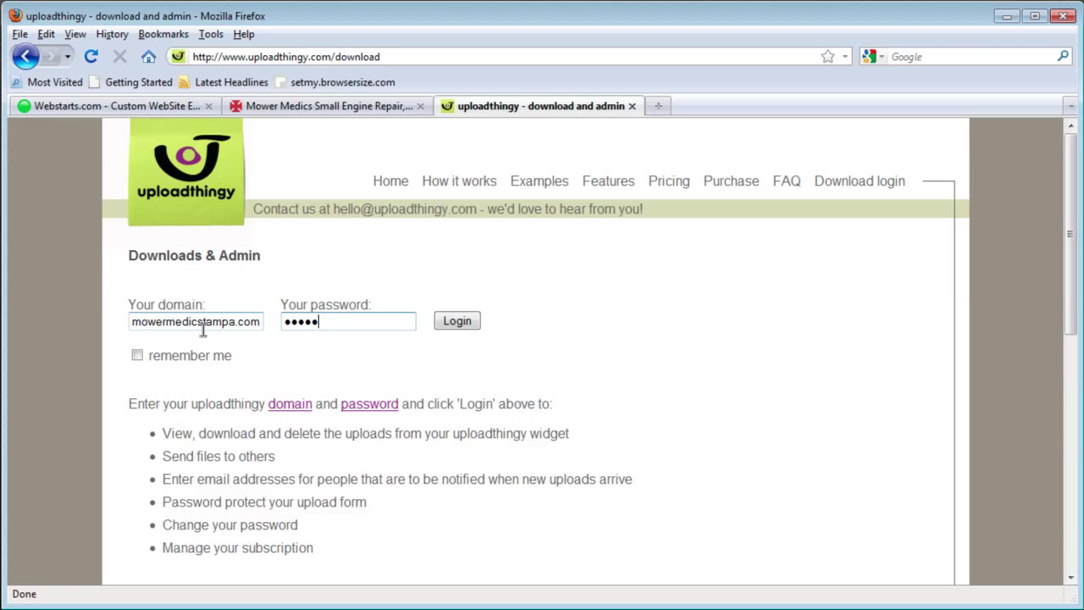
pyautogui.write('****')
pyautogui.click(137, 354)
pyautogui.click(455, 320)
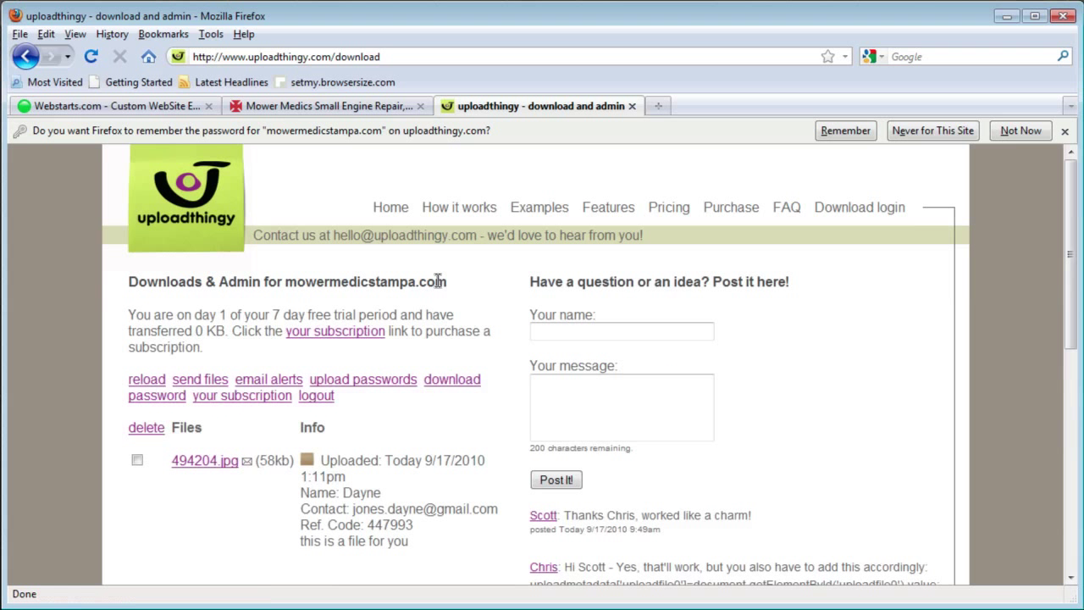
# Step: Scroll through the admin page listing 494204.jpg (58kb) and return to the top
pyautogui.scroll(-7, 439, 283)
pyautogui.scroll(7, 436, 283)
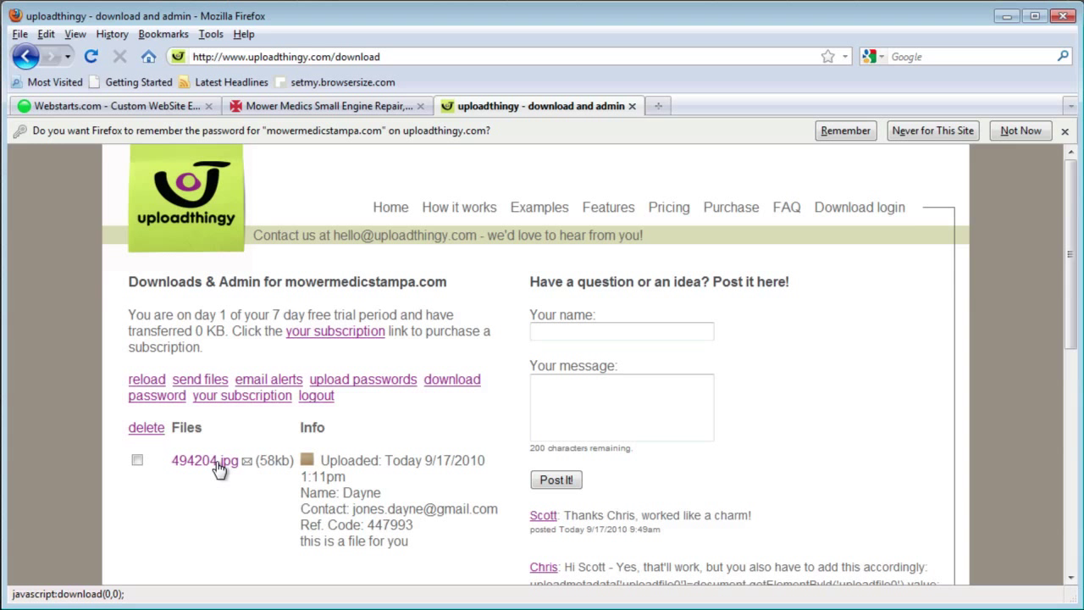
# Step: Save 494204.jpg to the computer, then close the Firefox Downloads window once complete
pyautogui.click(204, 460)
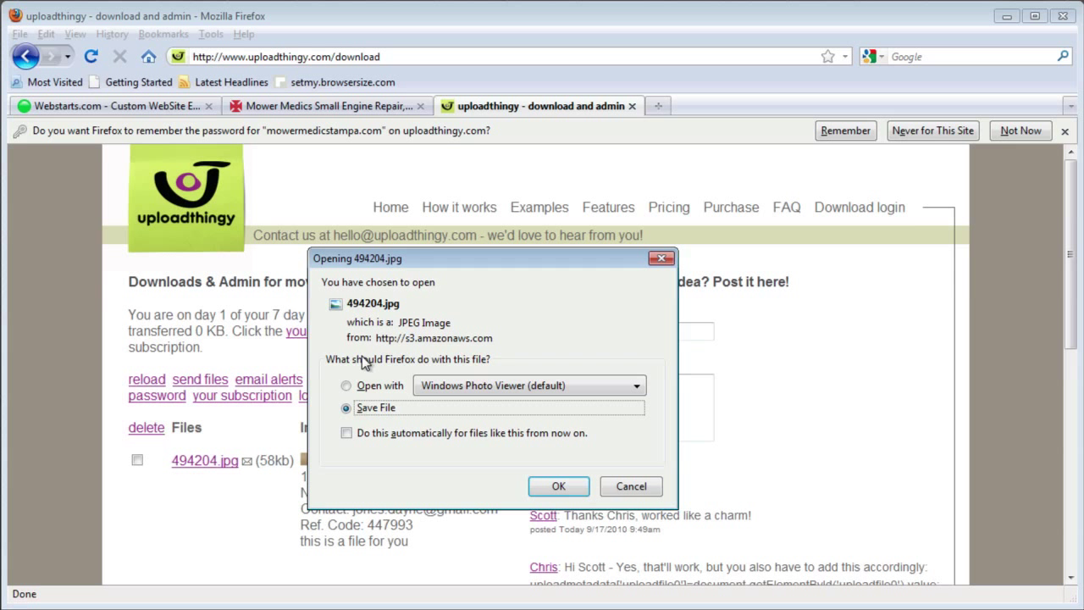
pyautogui.click(377, 408)
pyautogui.click(563, 486)
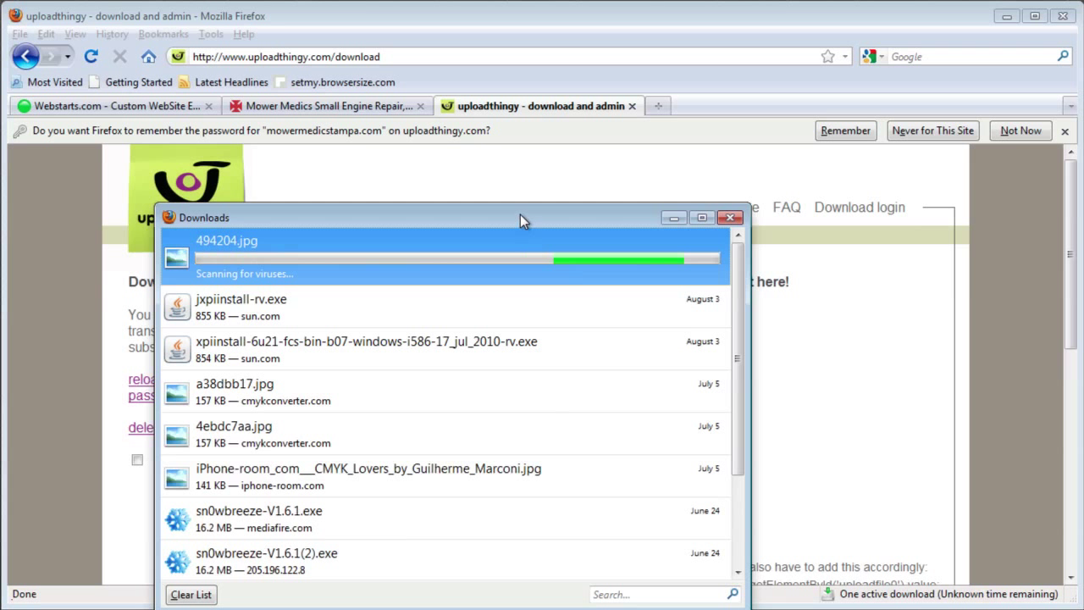
pyautogui.moveTo(520, 215); pyautogui.dragTo(546, 193)
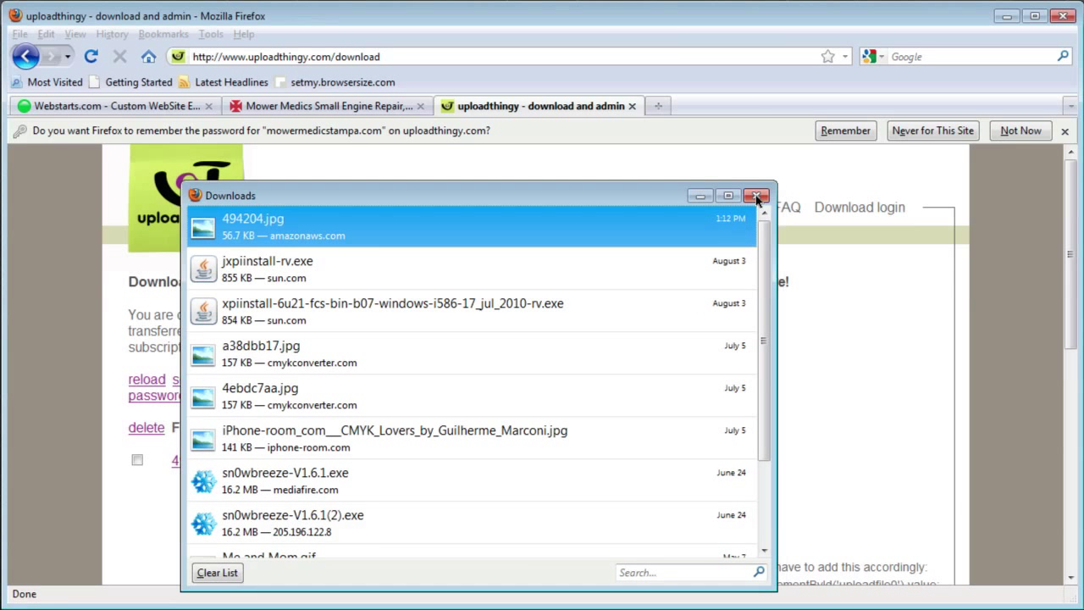
pyautogui.click(756, 197)
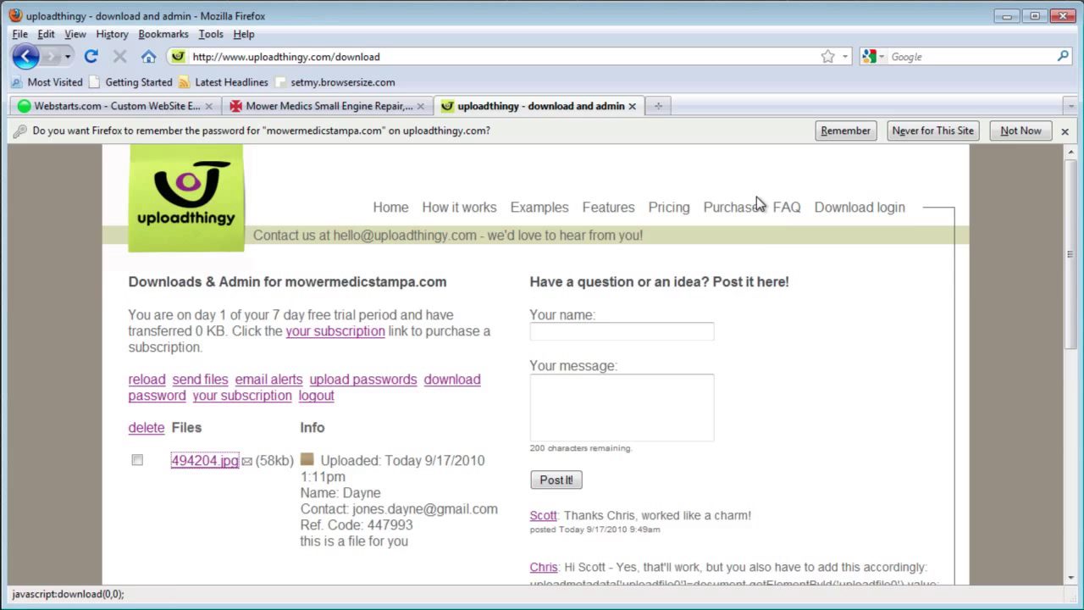
# Step: Review the admin page, then dismiss Firefox's offer to remember the mowermedicstampa.com password
pyautogui.scroll(-10, 784, 277)
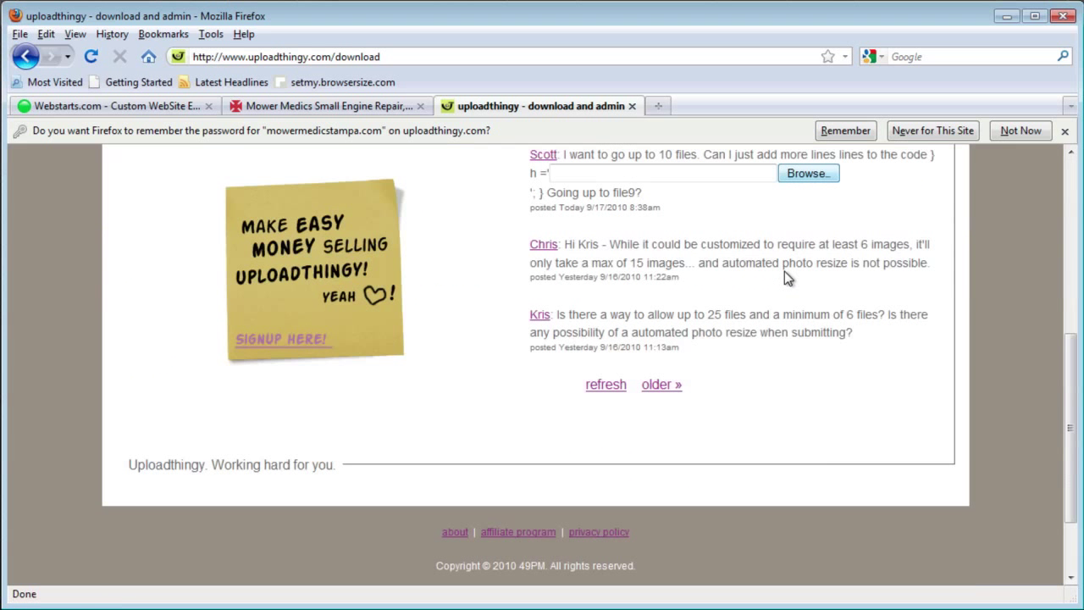
pyautogui.scroll(10, 784, 273)
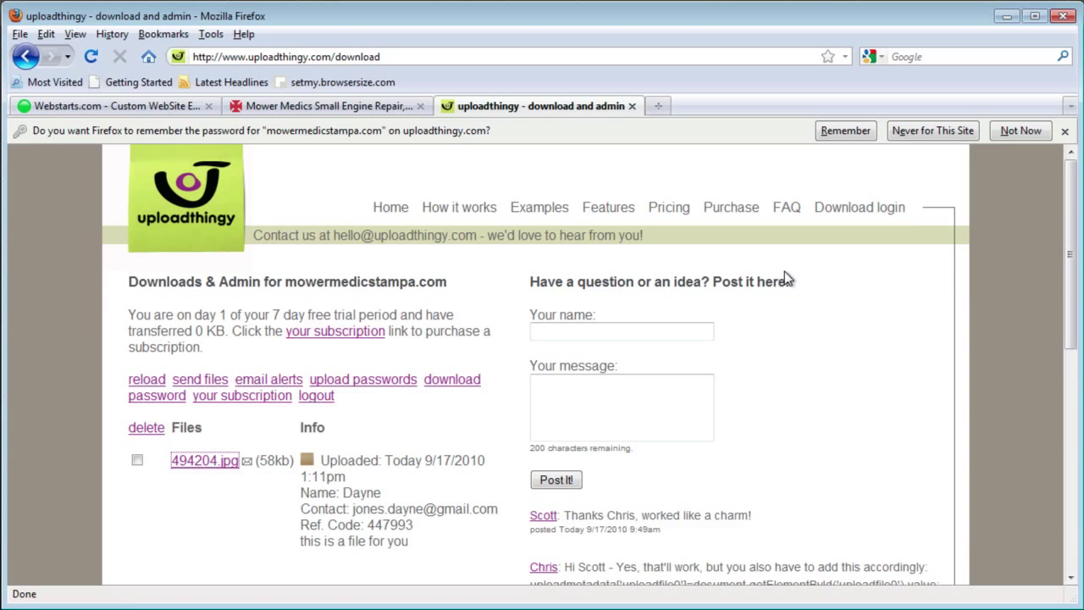
pyautogui.click(796, 352)
pyautogui.click(1064, 130)
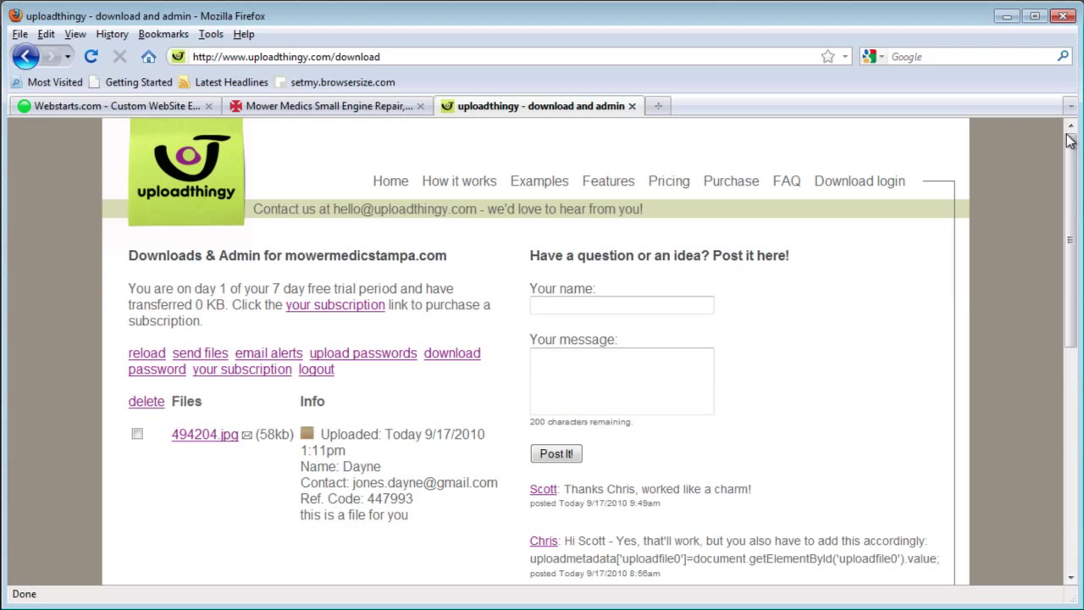